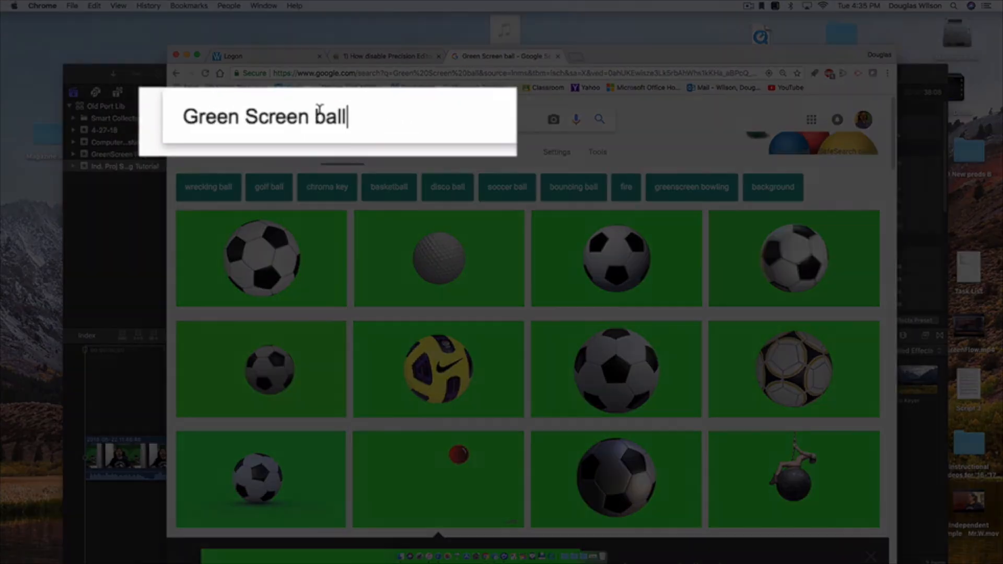
- Save the red bouncing ball green-screen image from the Google Images results to the desktop and minimise the browser
drag(321, 119, 341, 119)
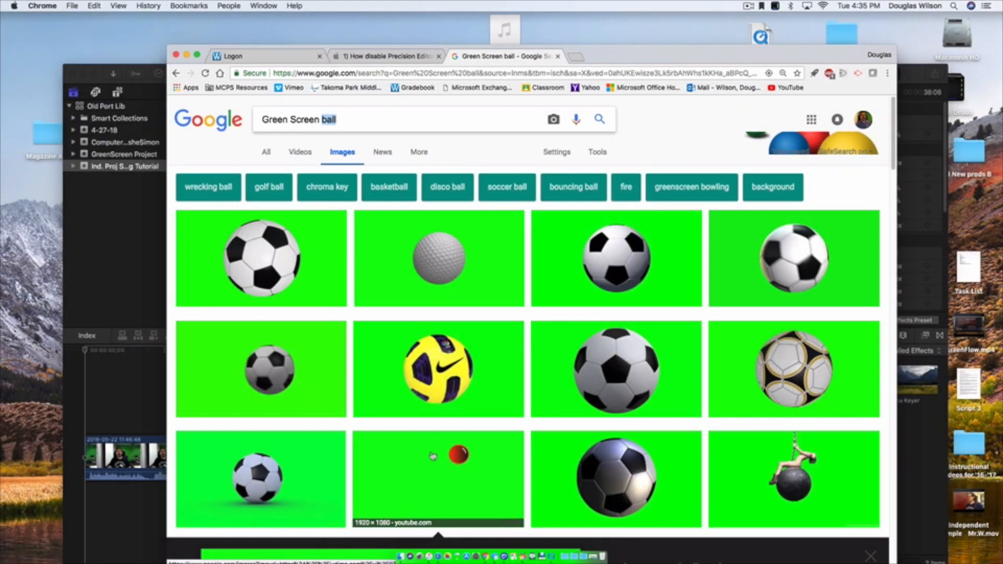
click(433, 455)
drag(516, 351, 48, 222)
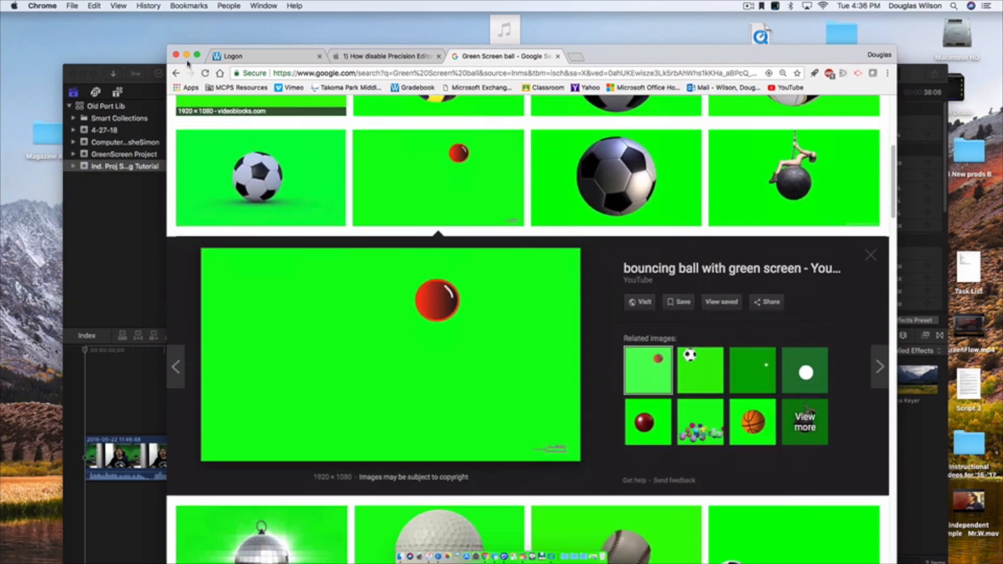
click(187, 55)
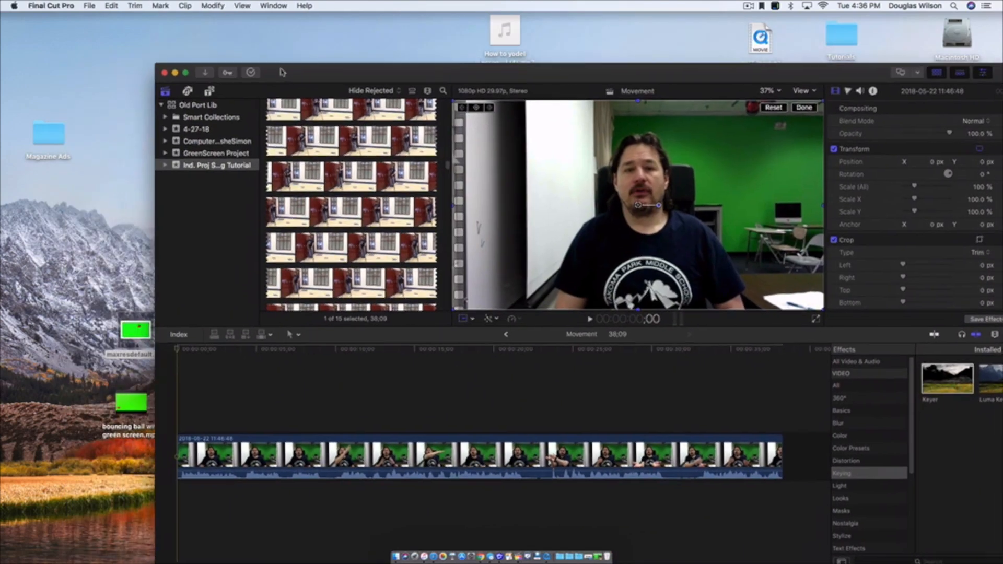
- Find the maxresdefault ball image among the event's clips and place it on the timeline above the main clip
drag(282, 72, 288, 72)
click(126, 329)
mouse_move(127, 331)
mouse_down()
mouse_move(303, 271)
mouse_move(308, 259)
mouse_move(158, 322)
mouse_move(181, 313)
mouse_move(130, 317)
mouse_up()
click(454, 171)
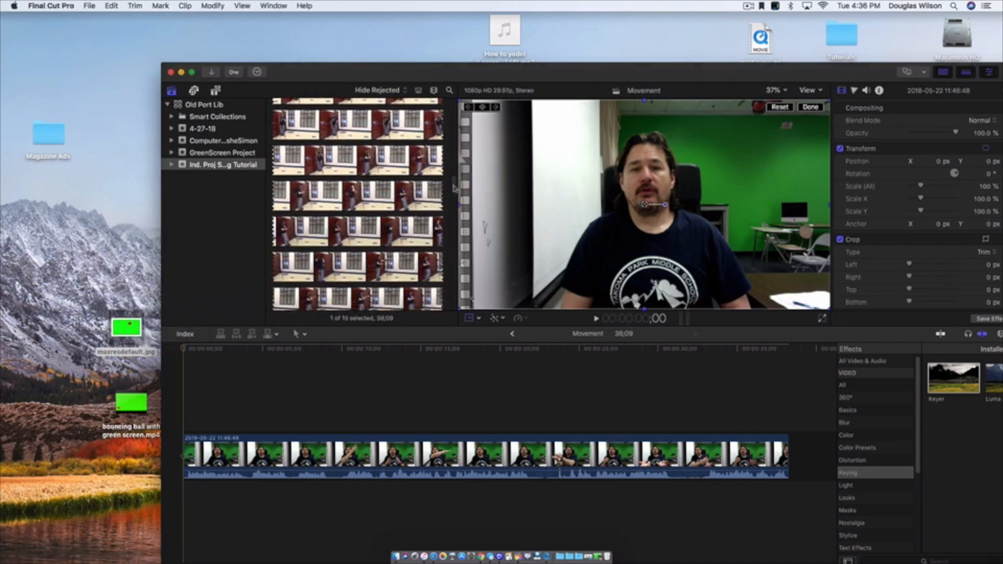
scroll(450, 305, down, 5)
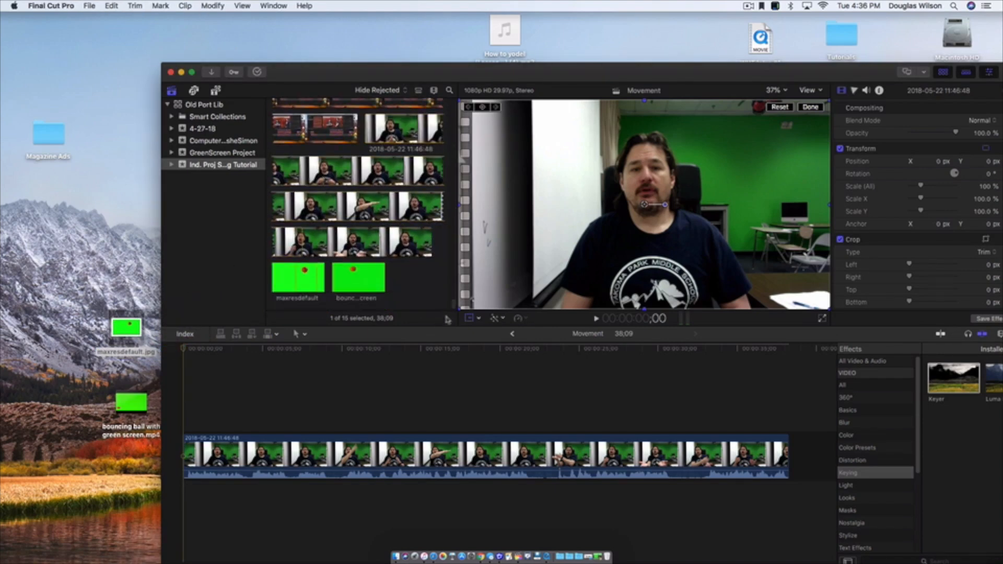
click(310, 279)
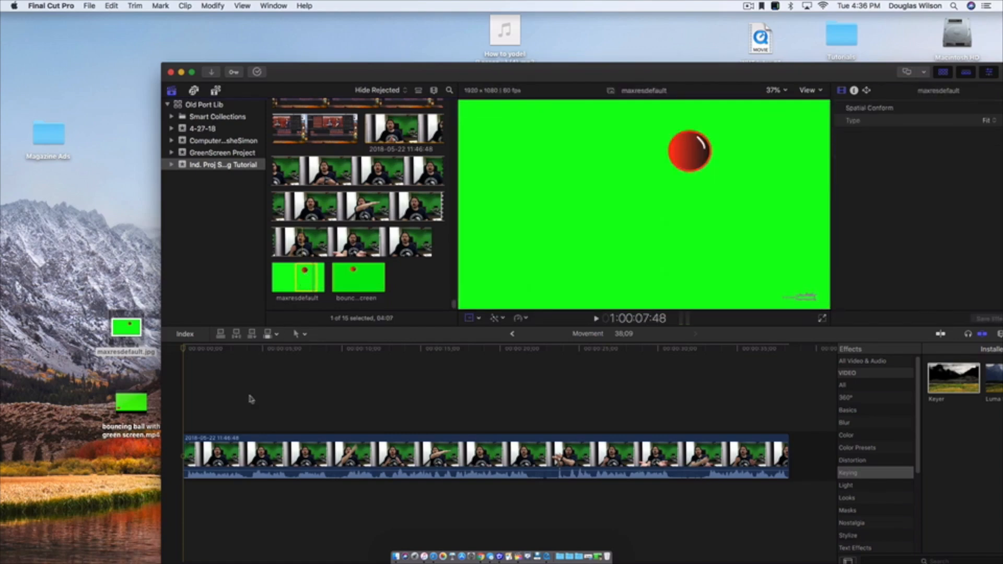
drag(370, 74, 340, 66)
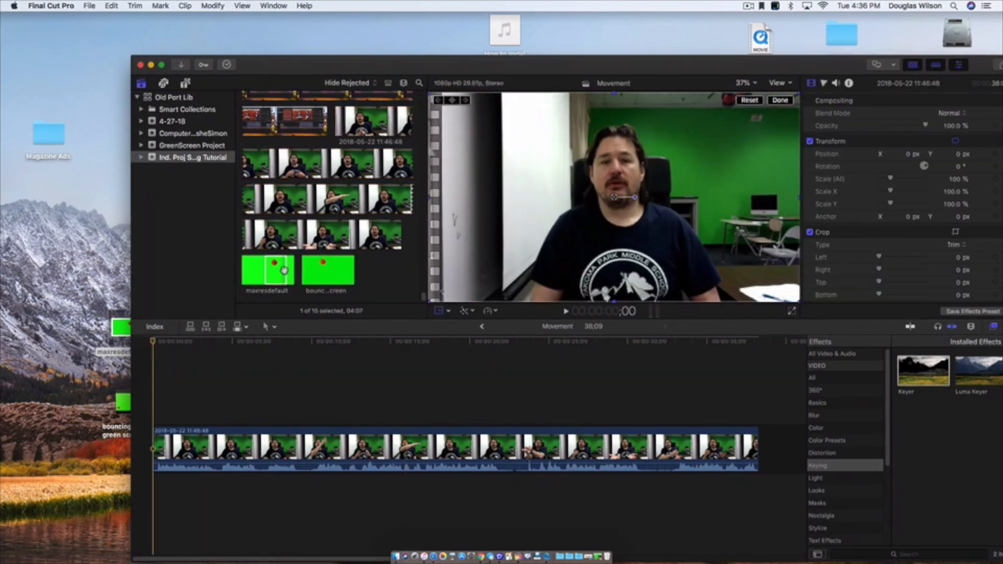
drag(279, 270, 189, 396)
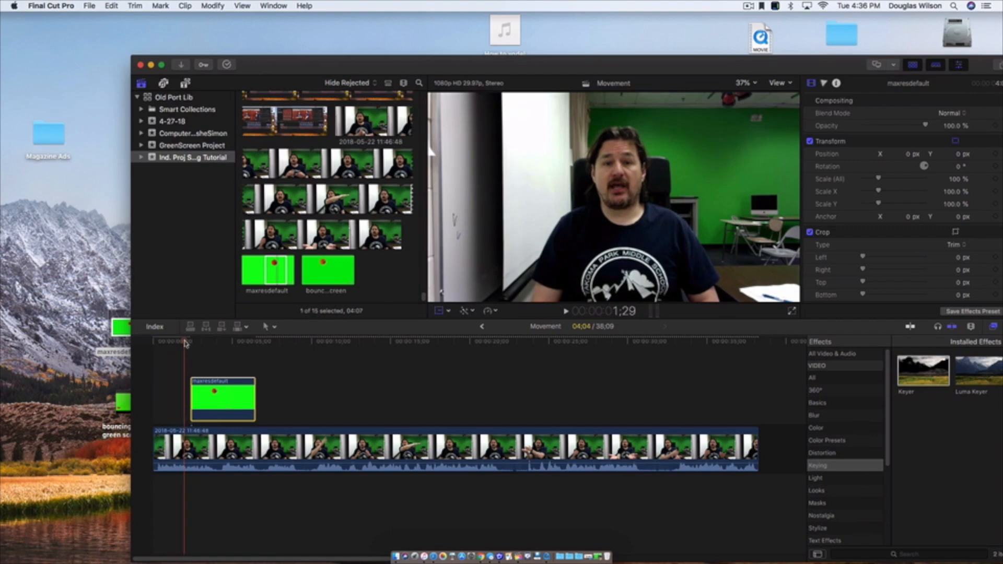
- Scrub to 6;23, where the hand is raised, and move the ball image clip so it starts there
drag(210, 392, 222, 374)
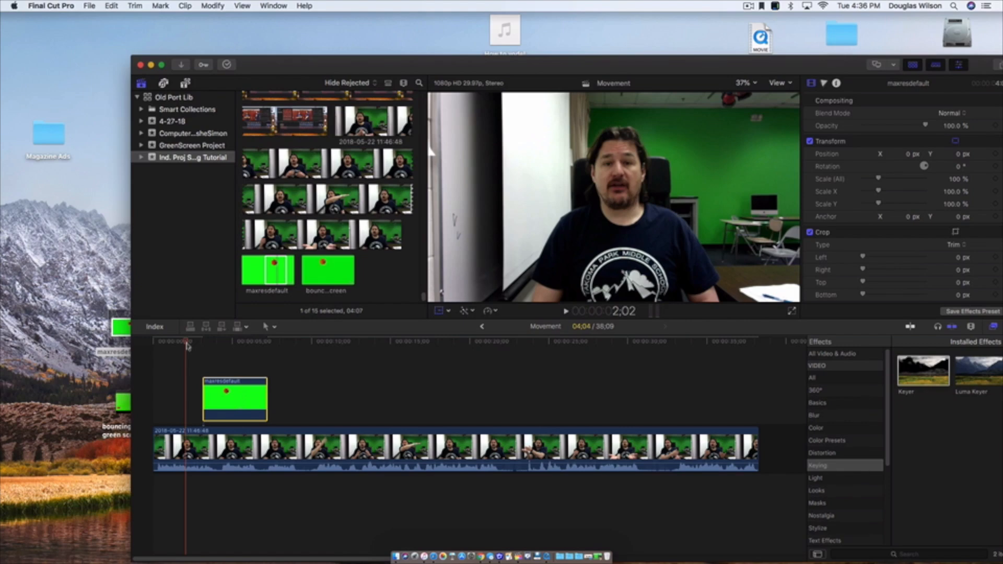
drag(223, 403, 244, 403)
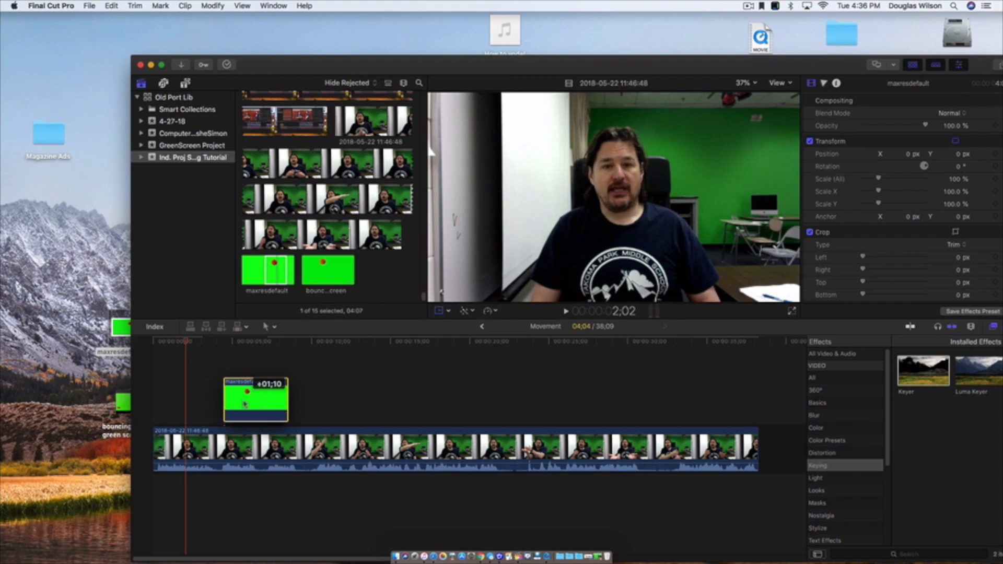
drag(186, 341, 207, 342)
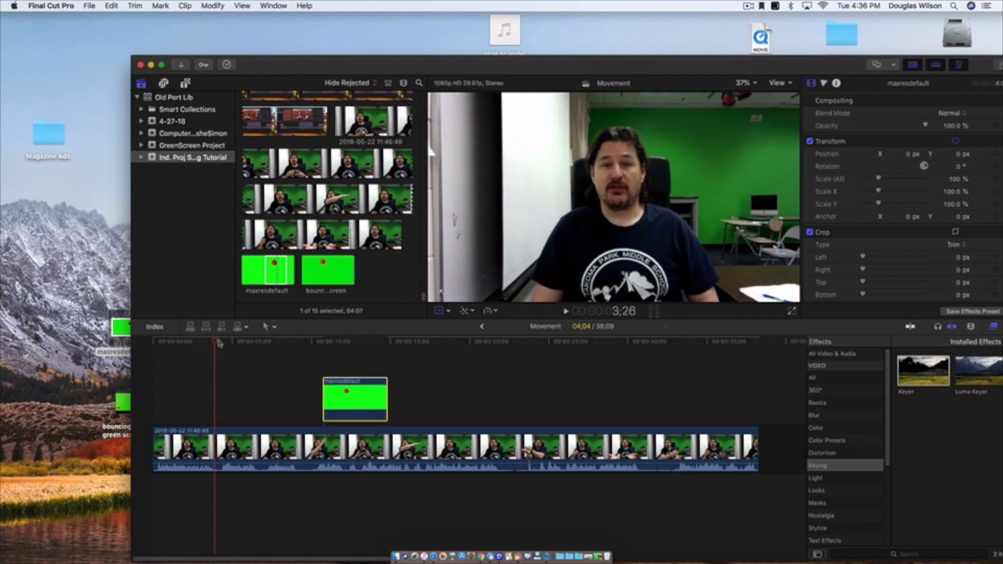
drag(219, 342, 261, 347)
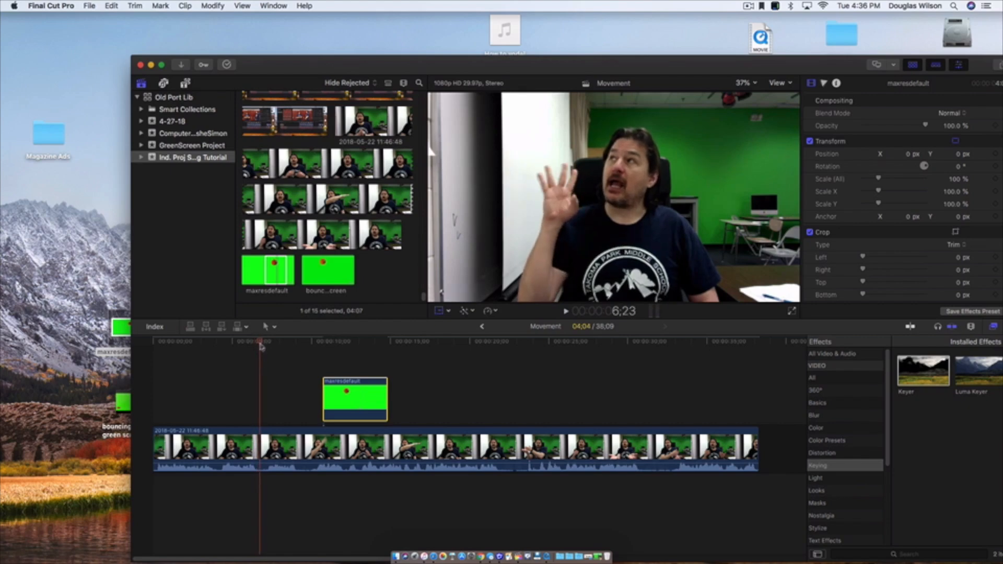
drag(340, 396, 279, 396)
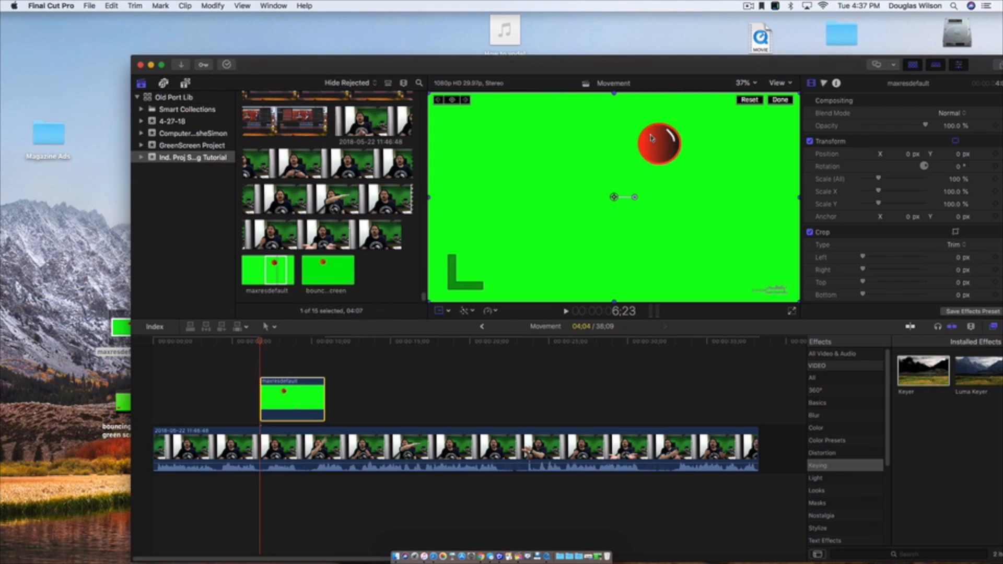
- Apply the Keyer effect from the Keying category to the ball image clip
click(609, 363)
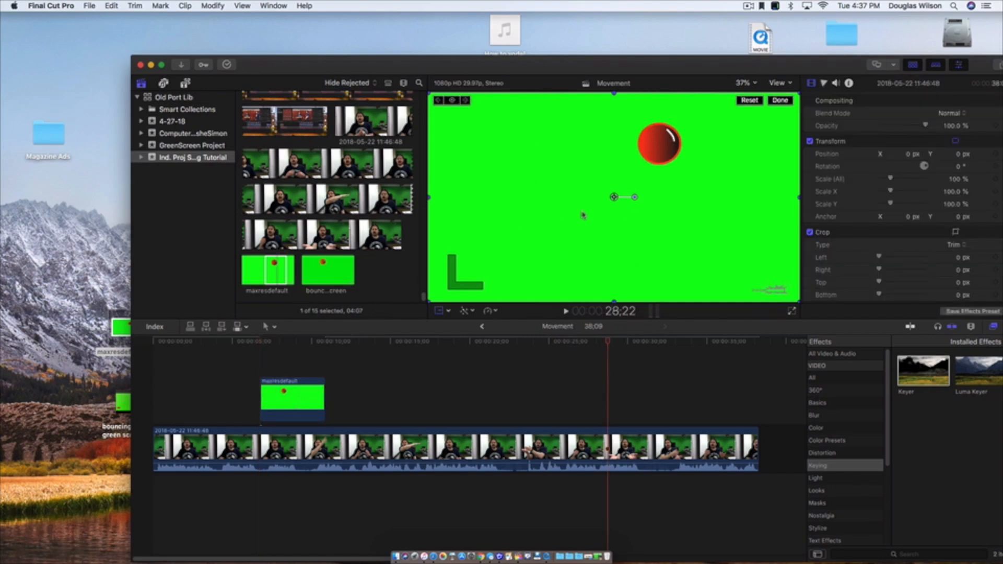
click(271, 343)
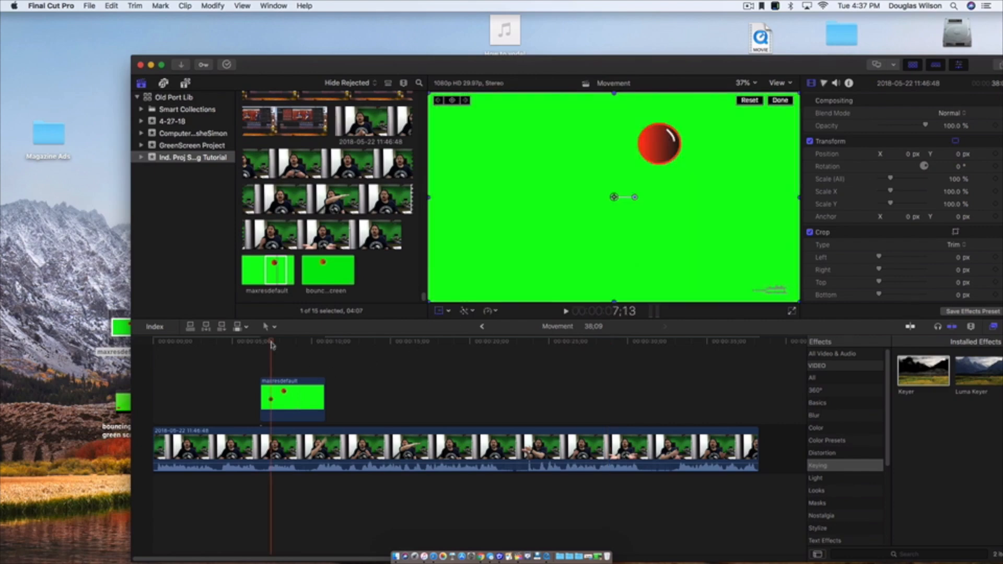
click(301, 409)
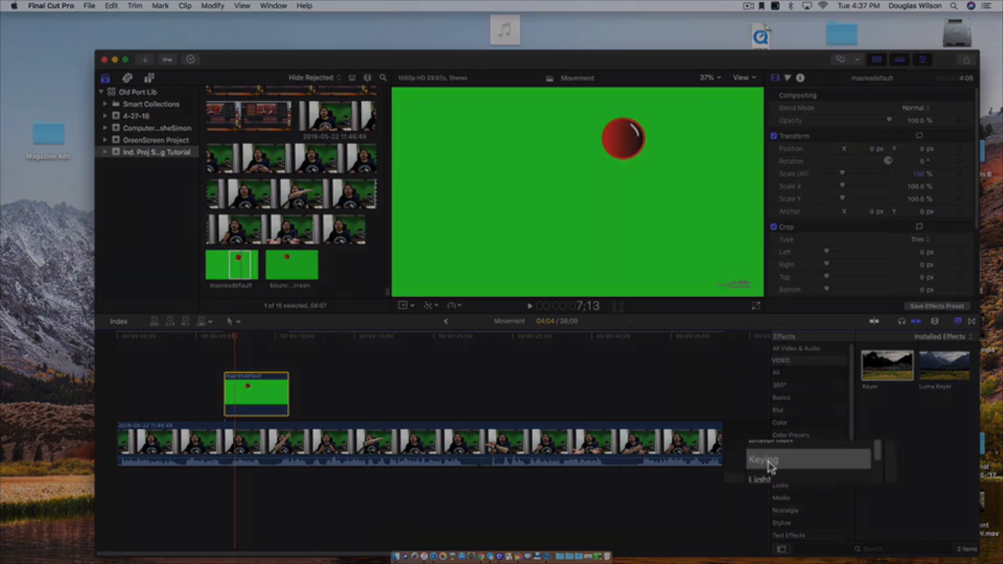
click(788, 461)
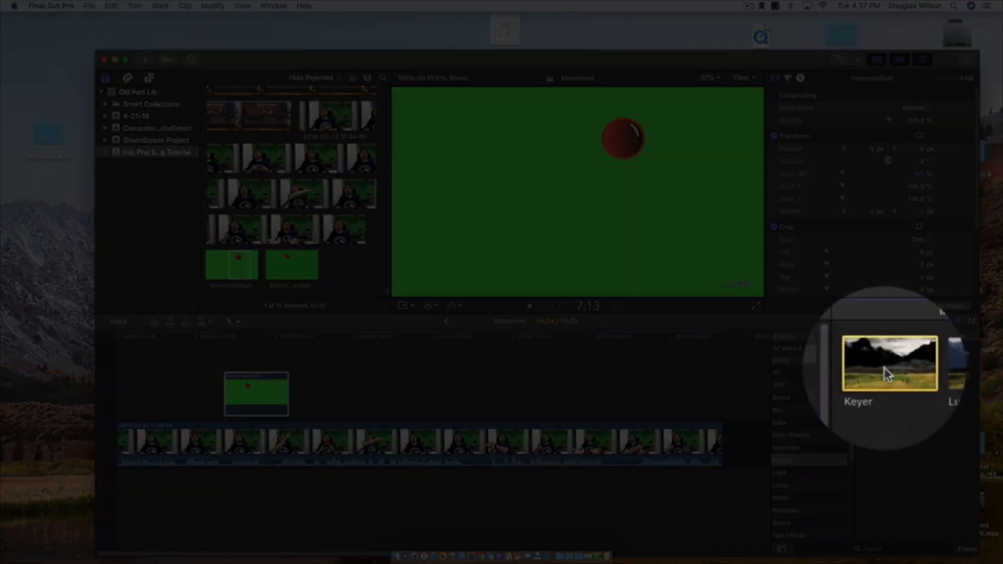
drag(886, 367, 253, 404)
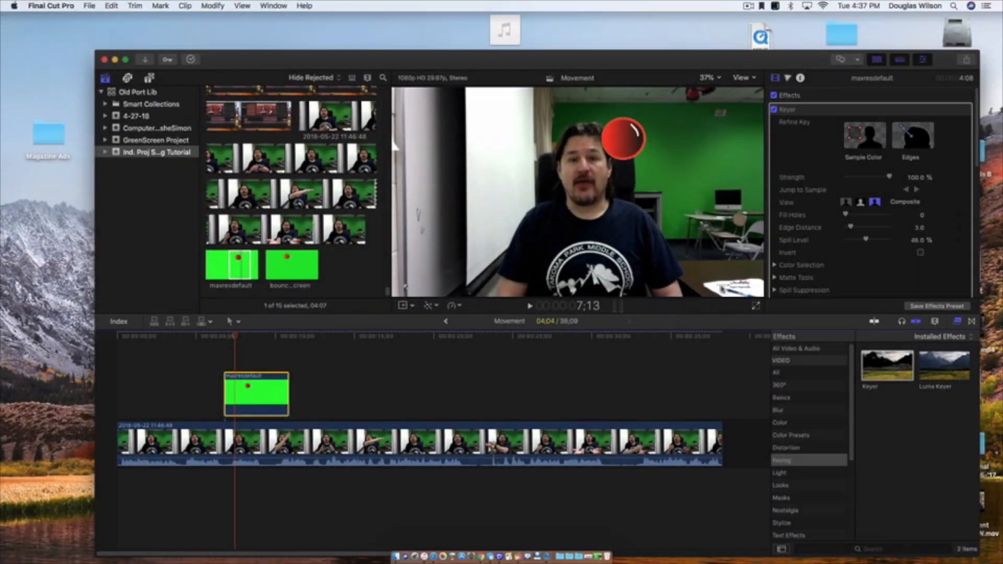
- Set the viewer zoom to 25% and trim the lower edge of the ball image with the Crop tool
click(413, 309)
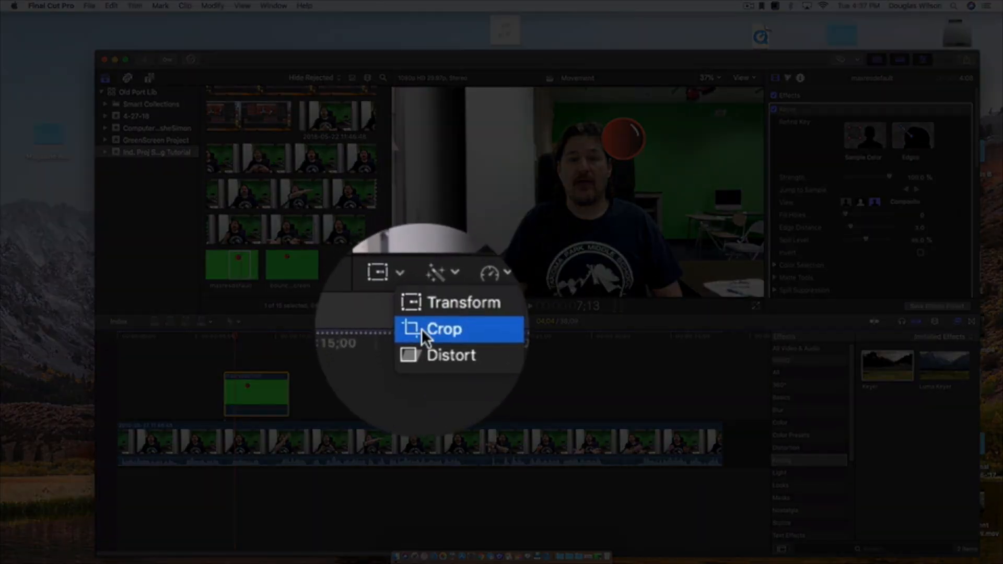
click(422, 330)
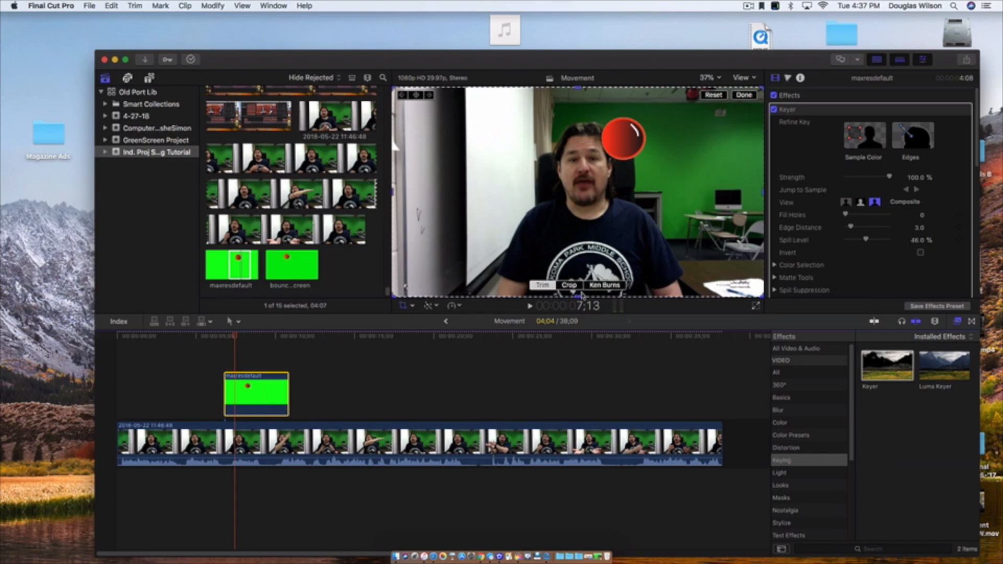
click(708, 78)
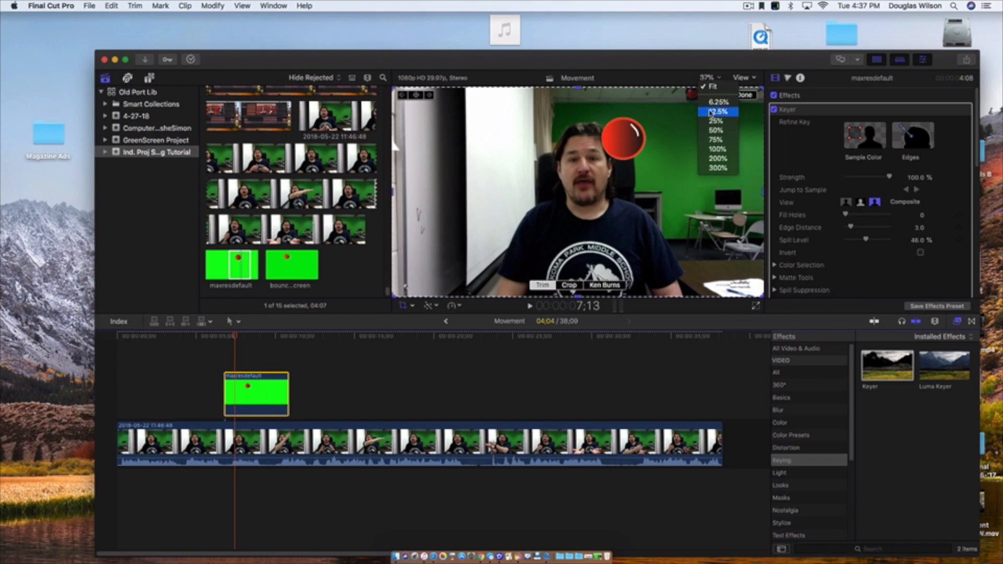
click(709, 124)
drag(579, 267, 579, 238)
click(752, 97)
- Play the start of the ball clip to check the keyed ball over the main video
drag(234, 341, 218, 342)
click(256, 387)
key(space)
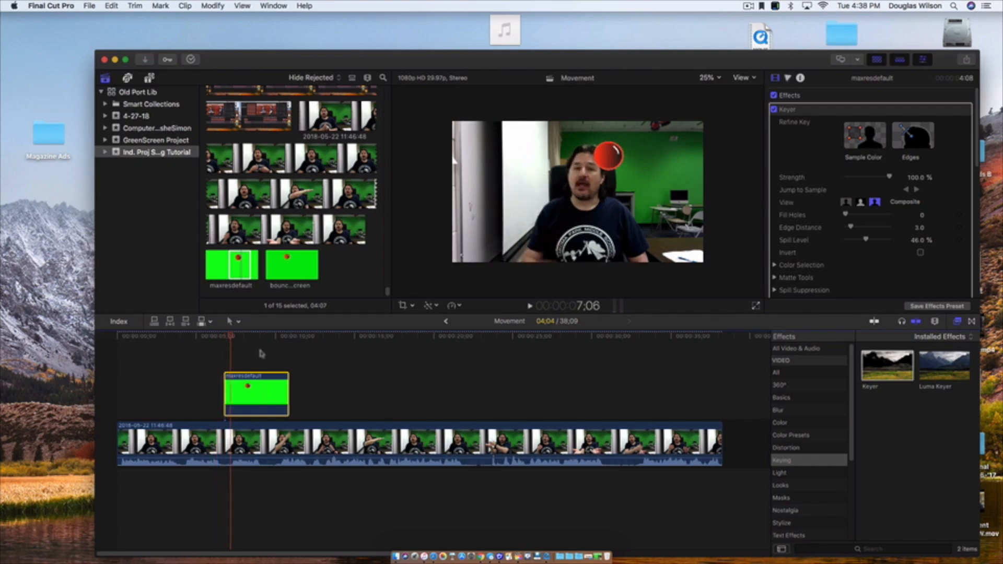
- At 6;23, use Transform to scale the ball image down slightly and position the ball just above the raised hand
drag(232, 339, 226, 342)
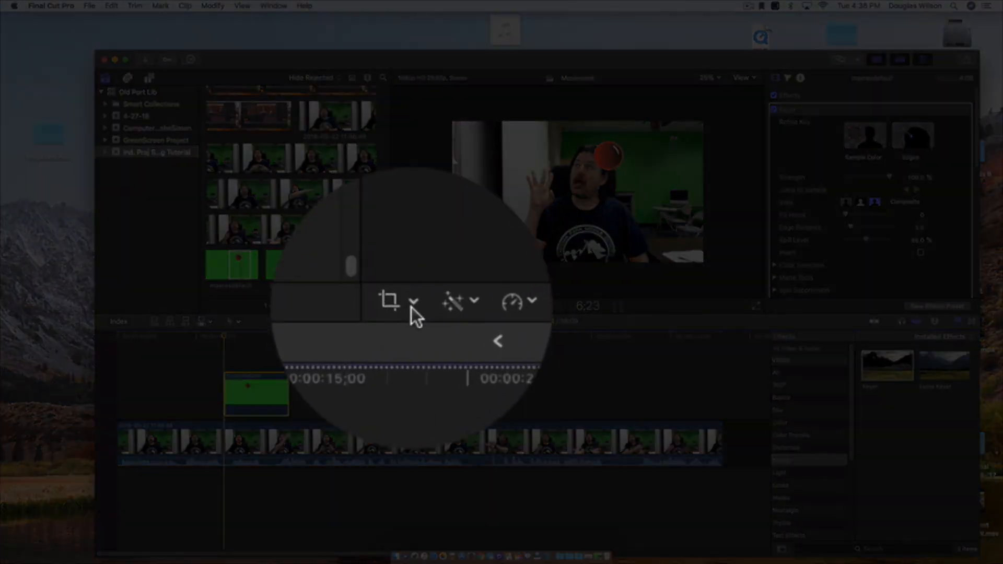
click(413, 306)
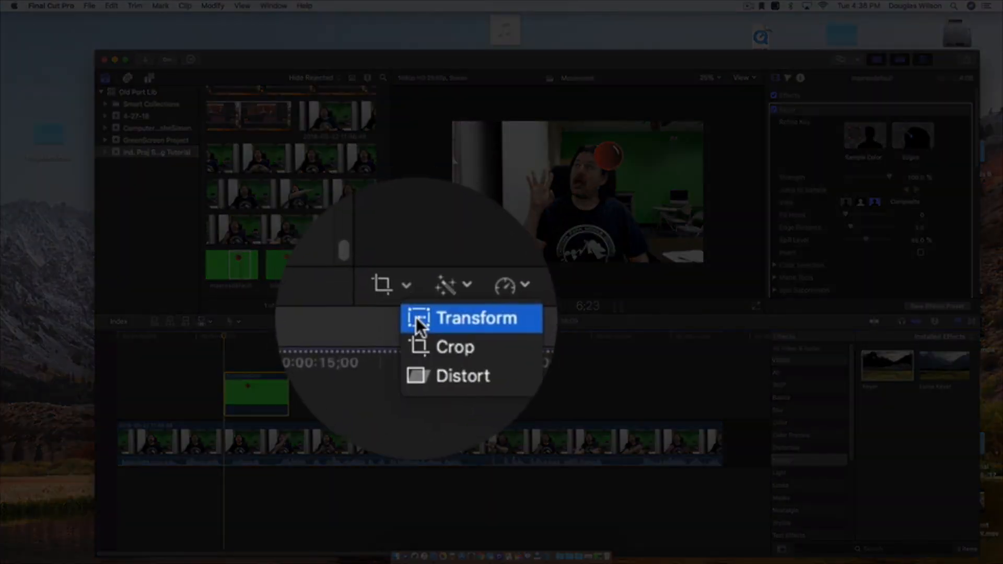
click(416, 317)
drag(595, 174, 507, 169)
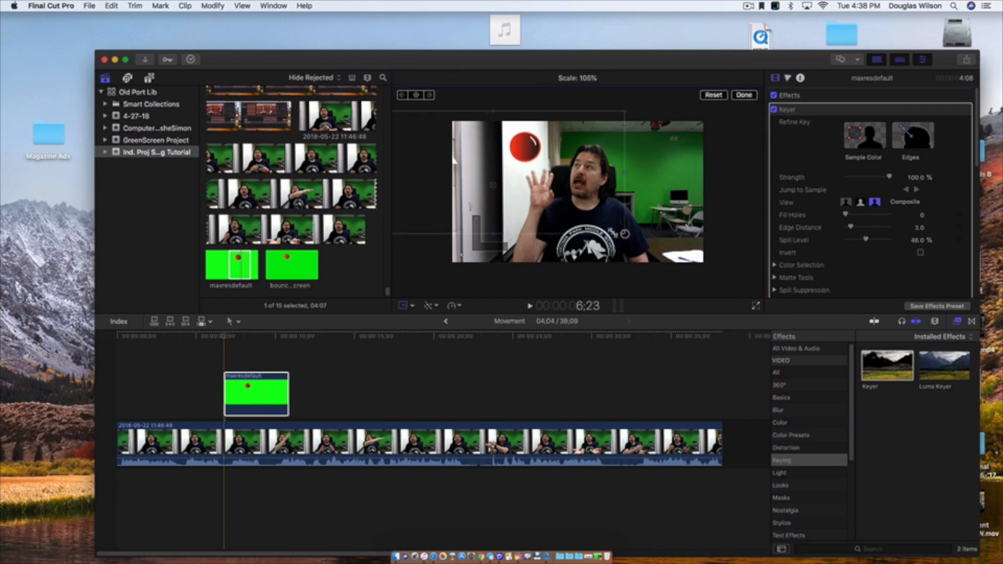
drag(549, 196, 544, 194)
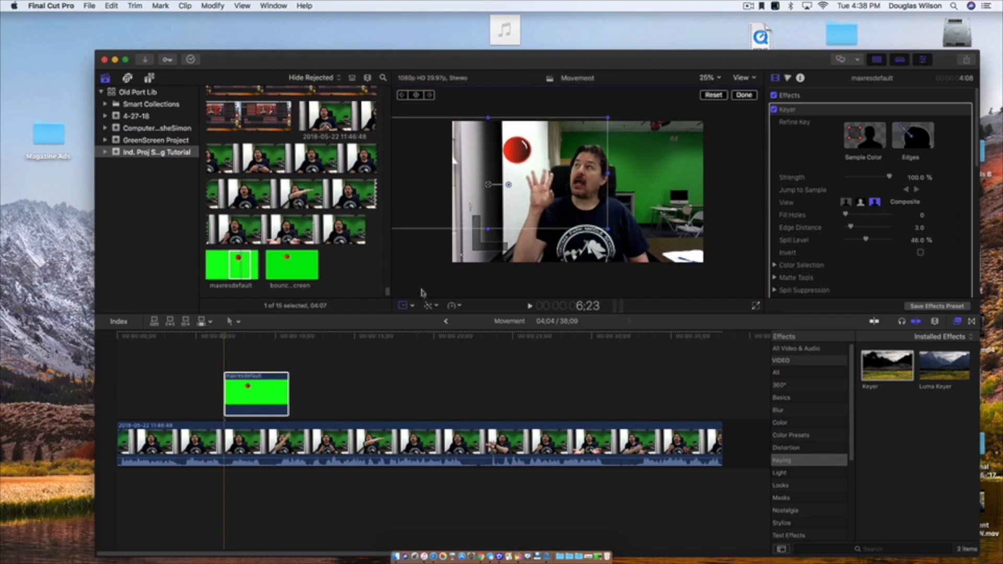
- Play the ball clip from its start to review the repositioned ball against the hand movements
click(209, 353)
key(space)
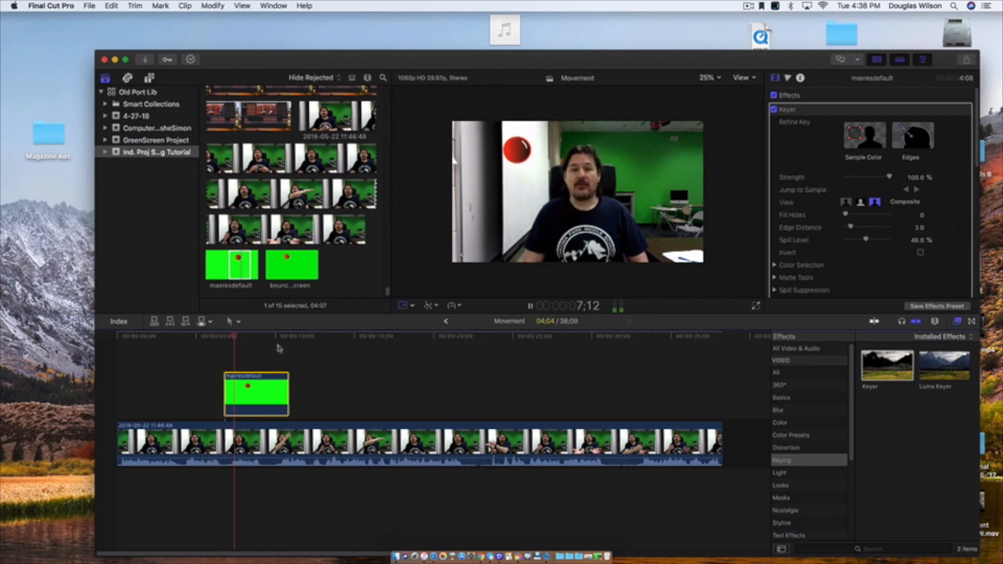
key(space)
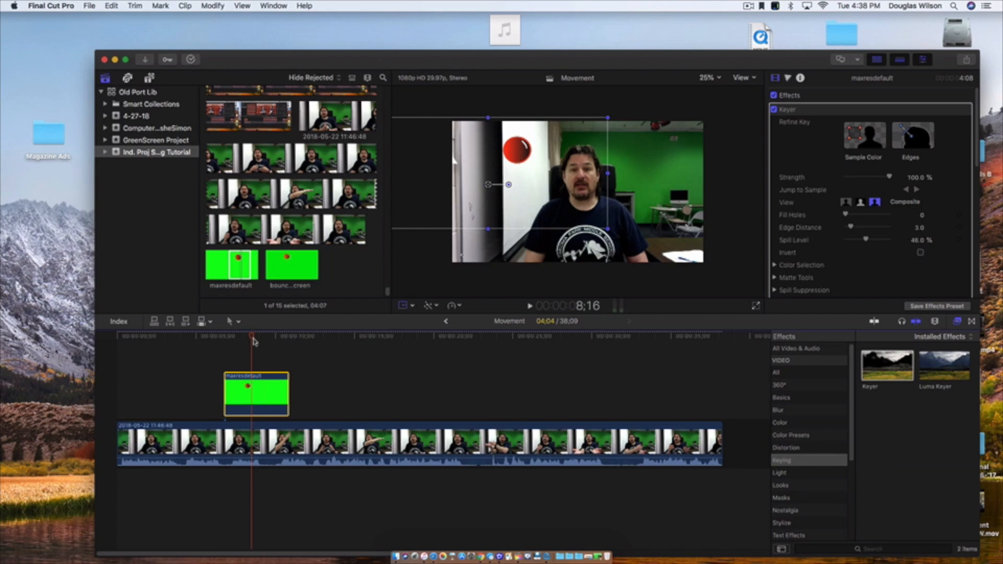
- Add a Transform keyframe to the ball clip at 9;10, where the hand touches the ball
drag(261, 341, 269, 341)
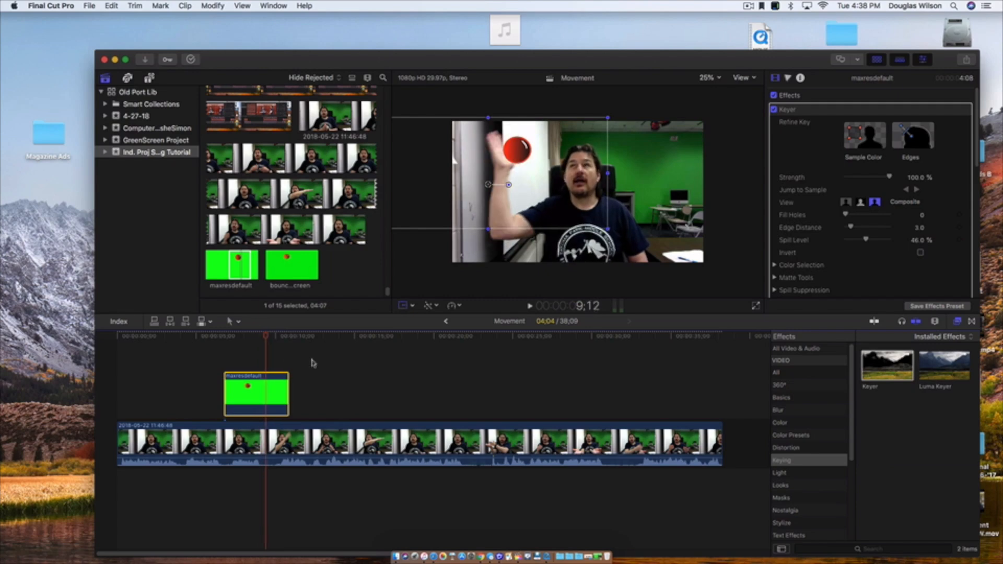
click(311, 362)
drag(248, 340, 267, 338)
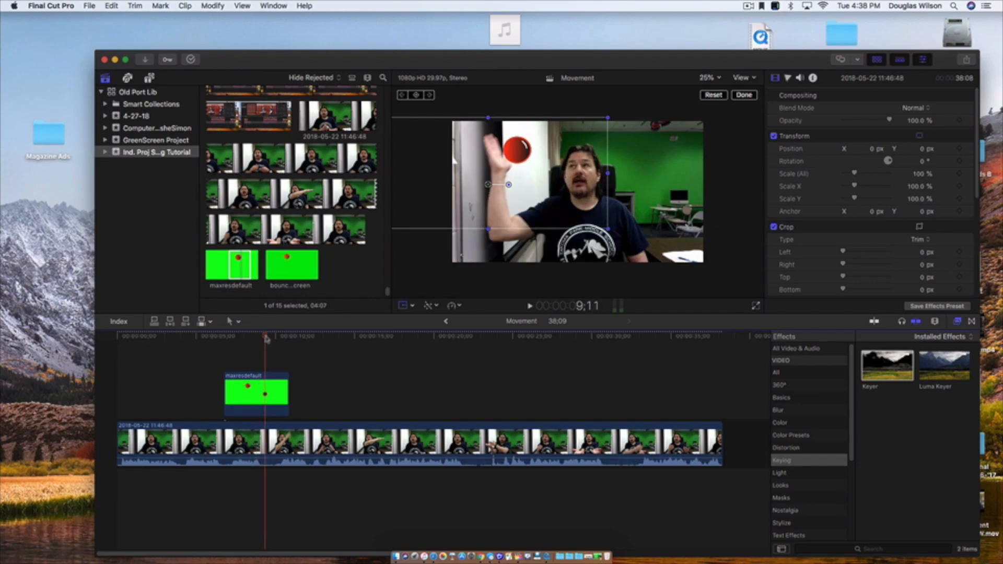
click(286, 389)
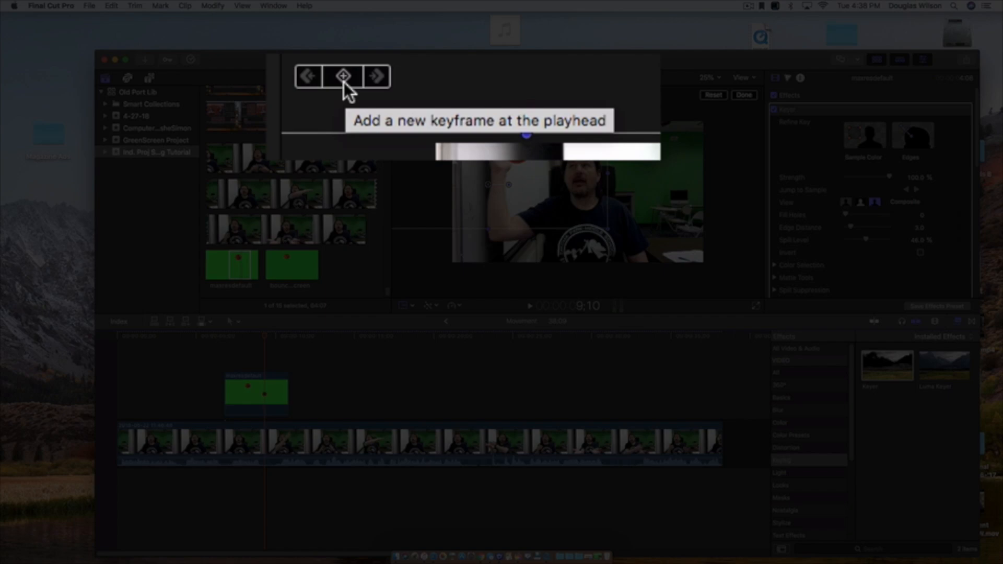
click(343, 82)
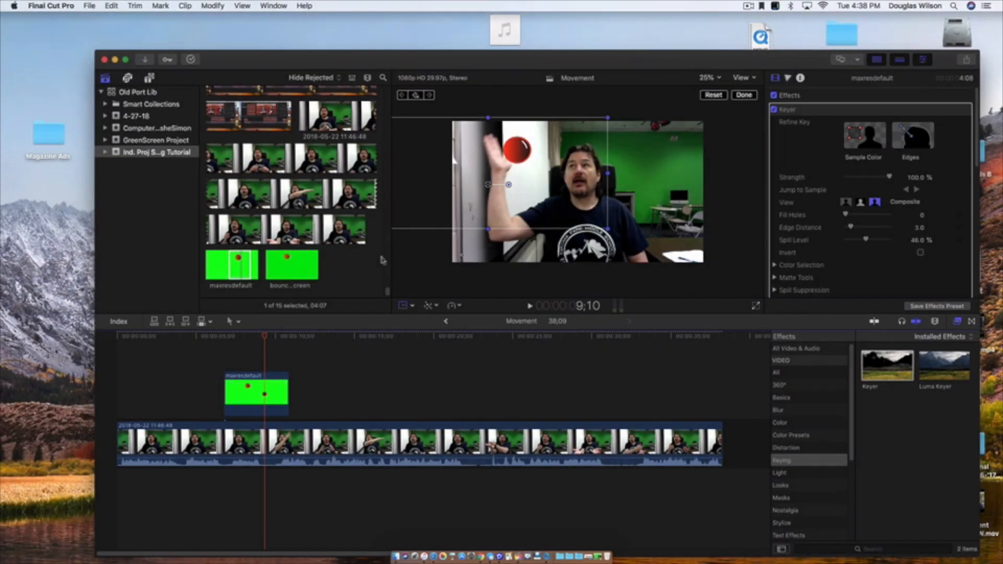
- Advance to 9;27 and move the ball across the frame to the upraised hand in front of the green wall
mouse_move(265, 339)
mouse_down()
mouse_move(280, 339)
mouse_move(263, 339)
mouse_up()
key(Right)
key(Right)
key(Right)
key(Right)
key(Right)
key(Right)
key(Right)
key(Right)
key(Right)
key(Right)
key(Right)
key(Right)
key(Right)
key(Right)
key(Right)
key(Right)
key(Right)
key(Right)
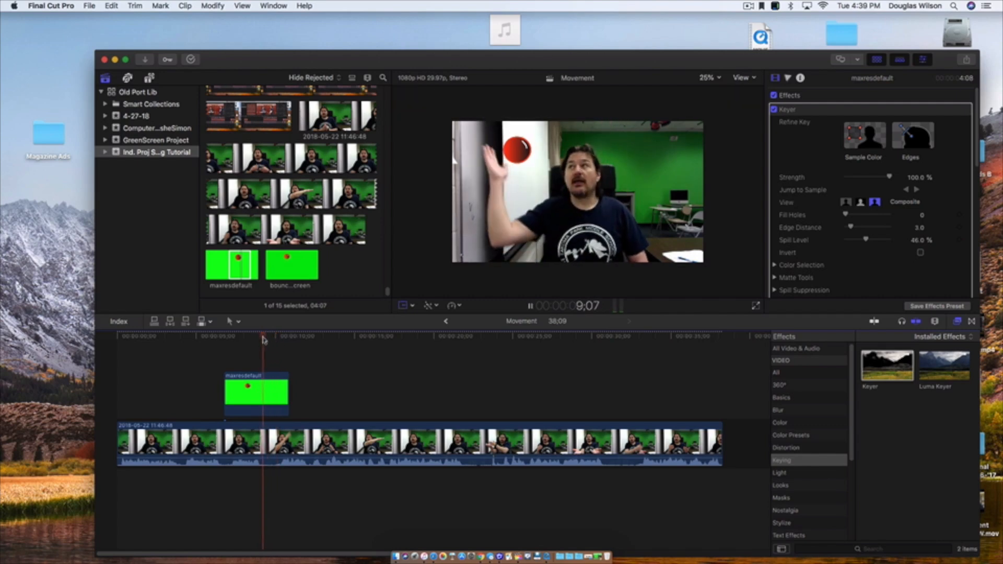
key(Right)
key(Right)
key(Right)
key(Right)
key(Right)
key(Right)
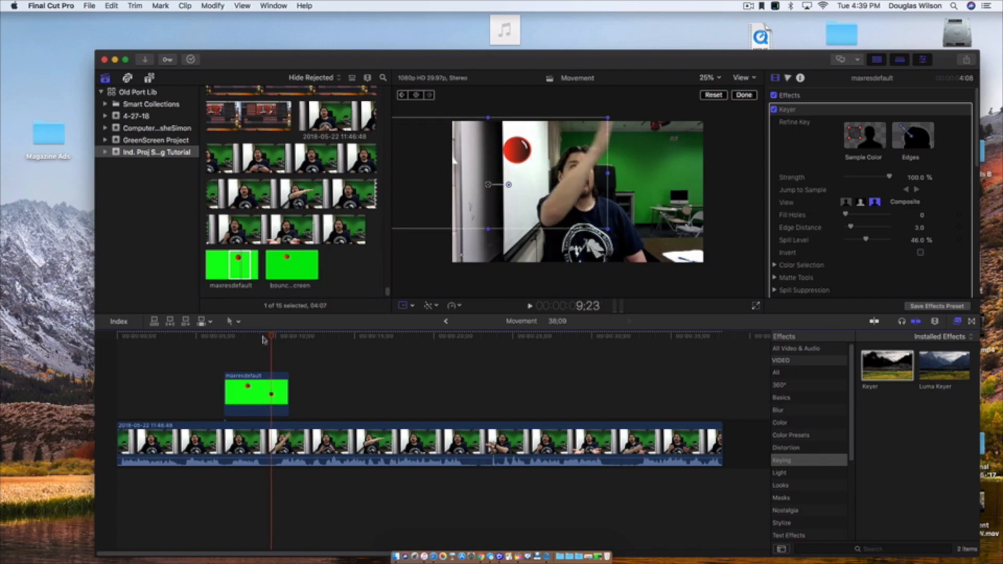
key(Right)
key(Right)
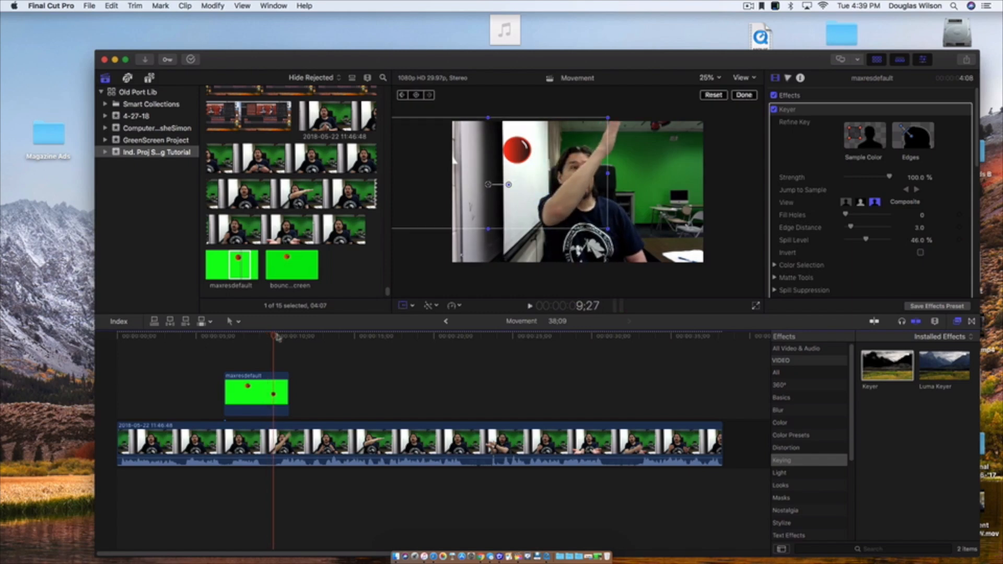
drag(519, 157, 633, 140)
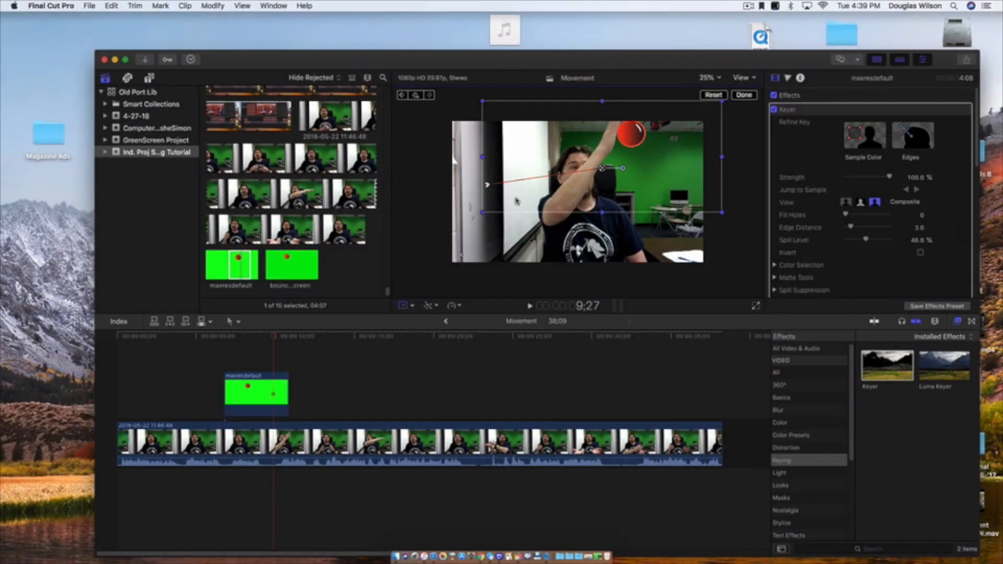
- Play the clip repeatedly around the hand swipe to review how the ball travels toward the green wall
drag(276, 338, 249, 340)
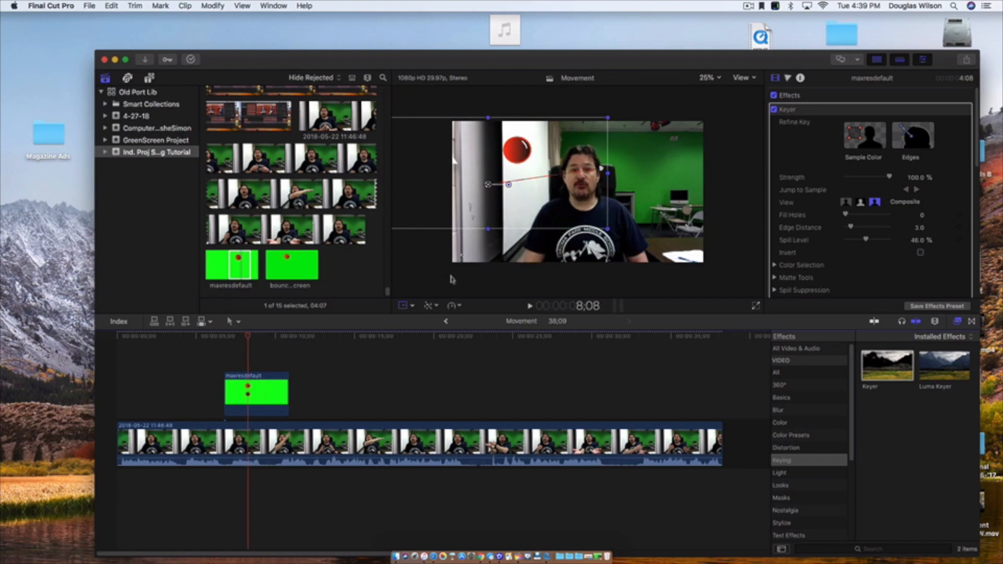
key(space)
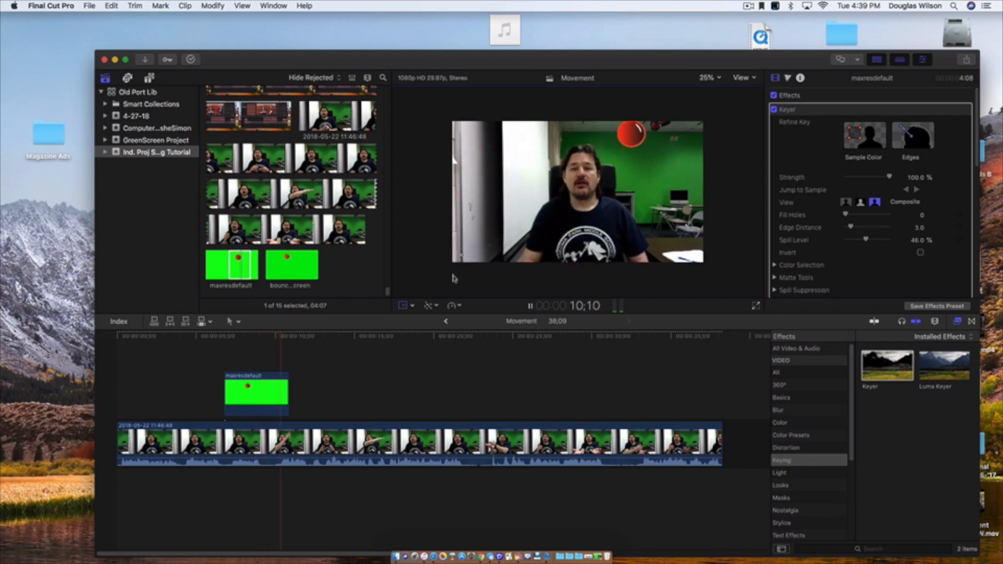
key(space)
click(240, 339)
key(space)
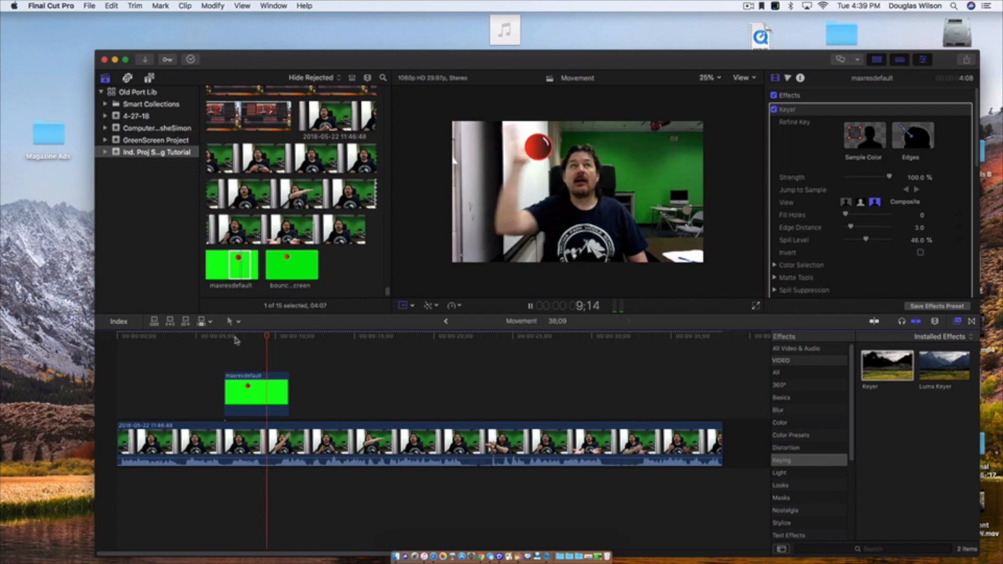
key(space)
drag(272, 336, 256, 341)
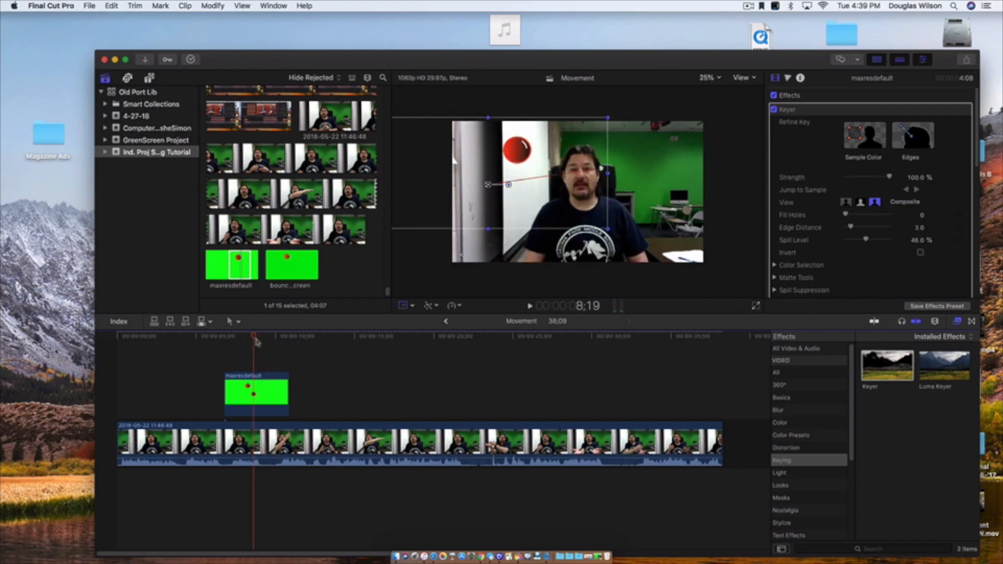
- Undo the ball's move to the green wall and set a Transform keyframe at 9;11 with the ball beside the raised hand
key(super+z)
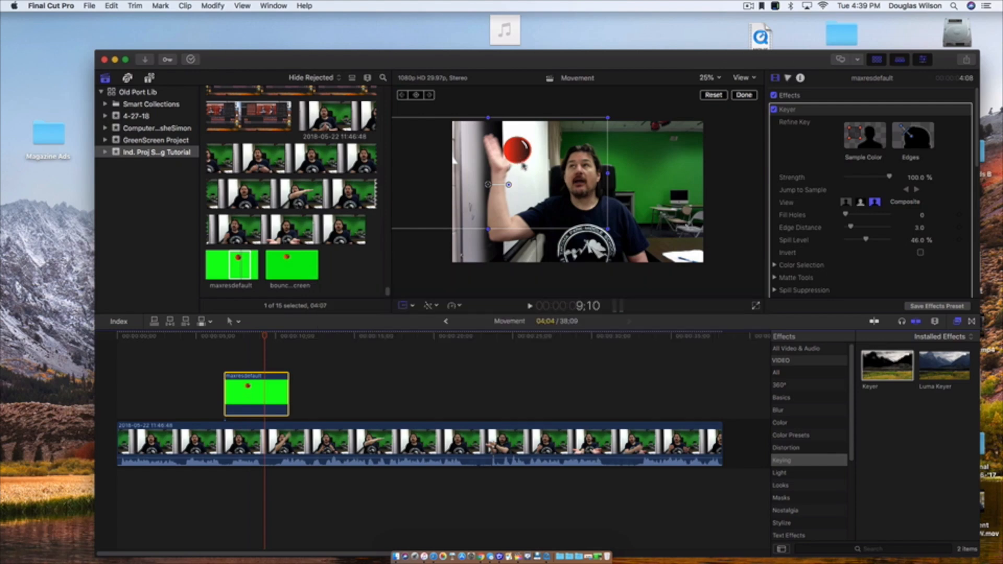
key(Right)
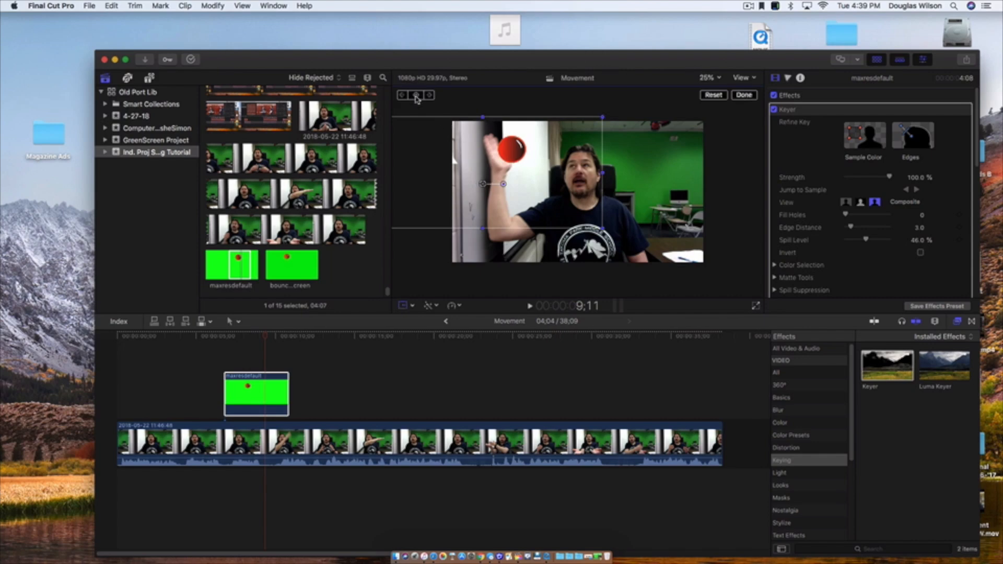
drag(974, 138, 970, 231)
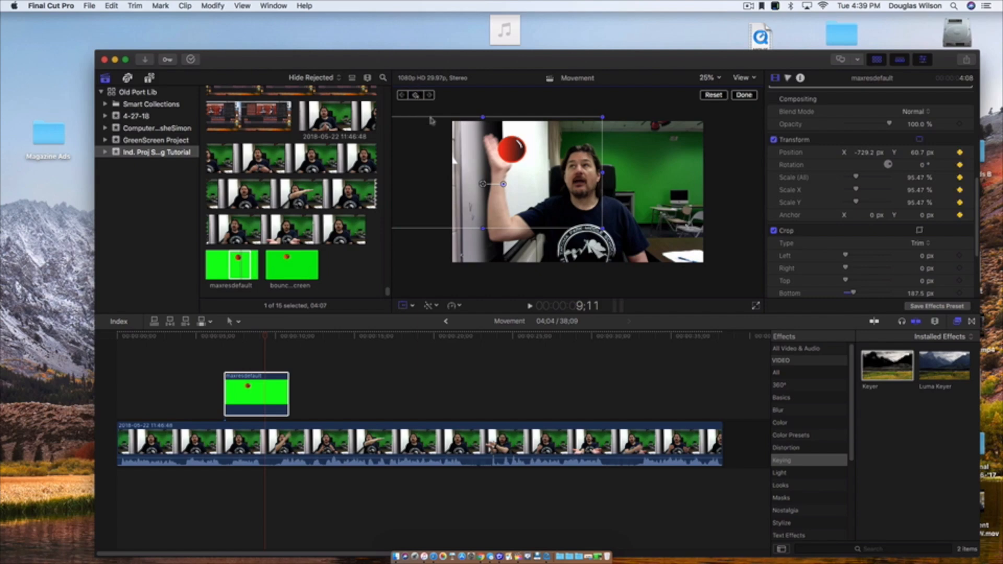
- From 9;12, advance frame by frame and move the ball with the swiping hand from the whiteboard to above the face
key(Right)
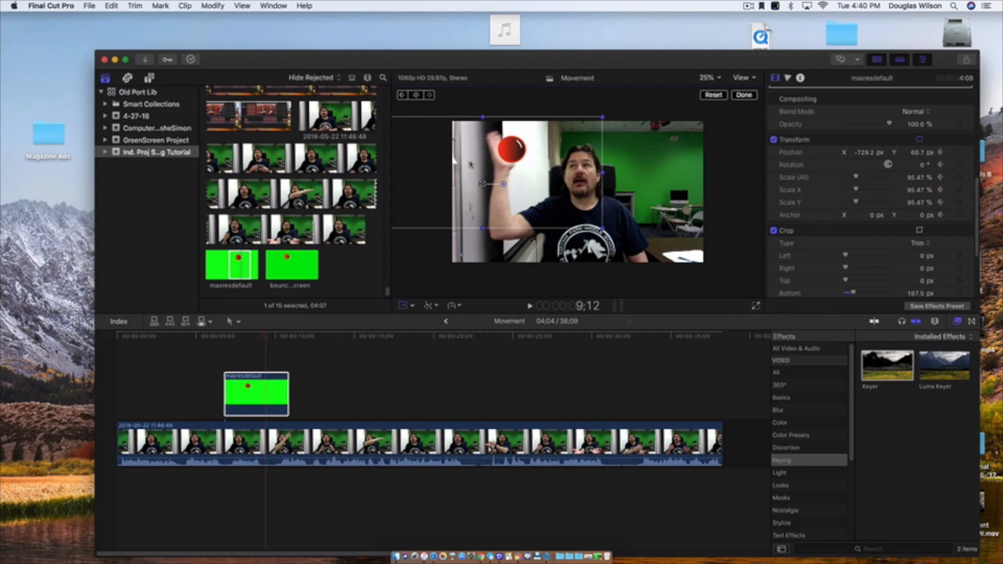
drag(501, 174, 658, 152)
key(Right)
key(Right)
key(Right)
key(Right)
key(Right)
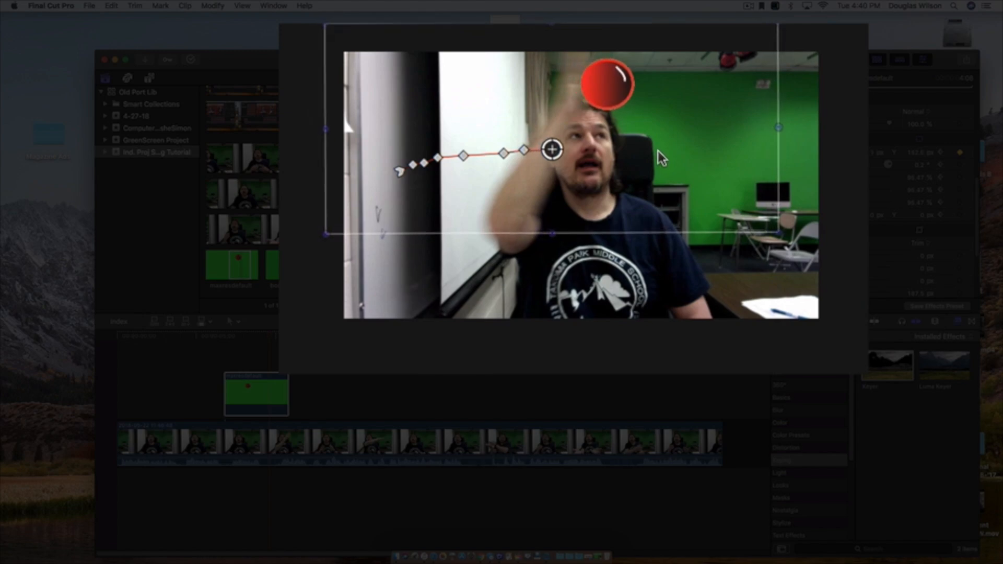
- Keep advancing single frames and shift the ball along with the raised hand until it sits in front of the green wall
key(Right)
drag(640, 110, 668, 111)
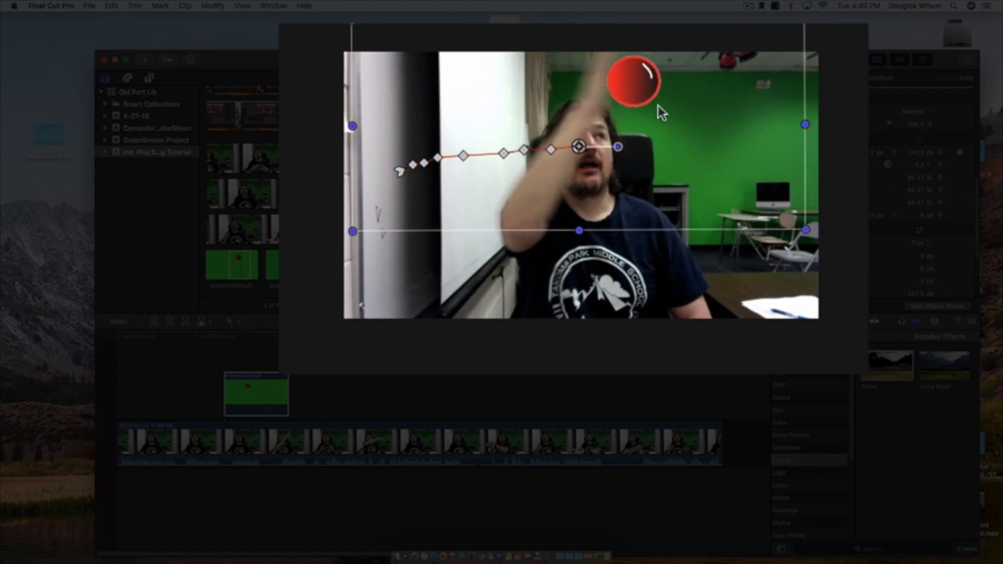
key(Right)
drag(676, 122, 706, 124)
key(Right)
key(Right)
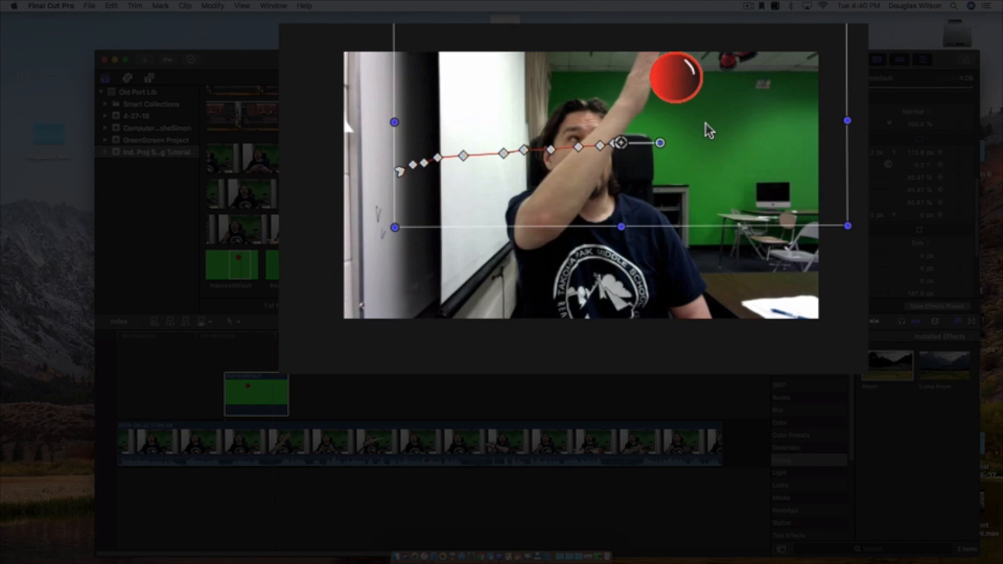
drag(706, 121, 708, 123)
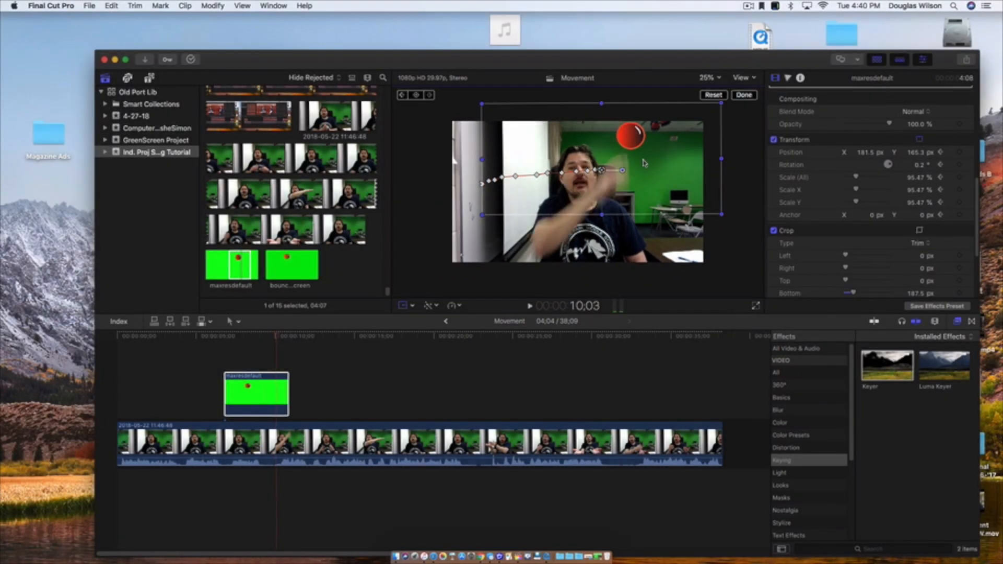
- Finish the Transform edit and play the ball clip from 6;23 to about 10;09 to review the keyframed swipe
click(231, 336)
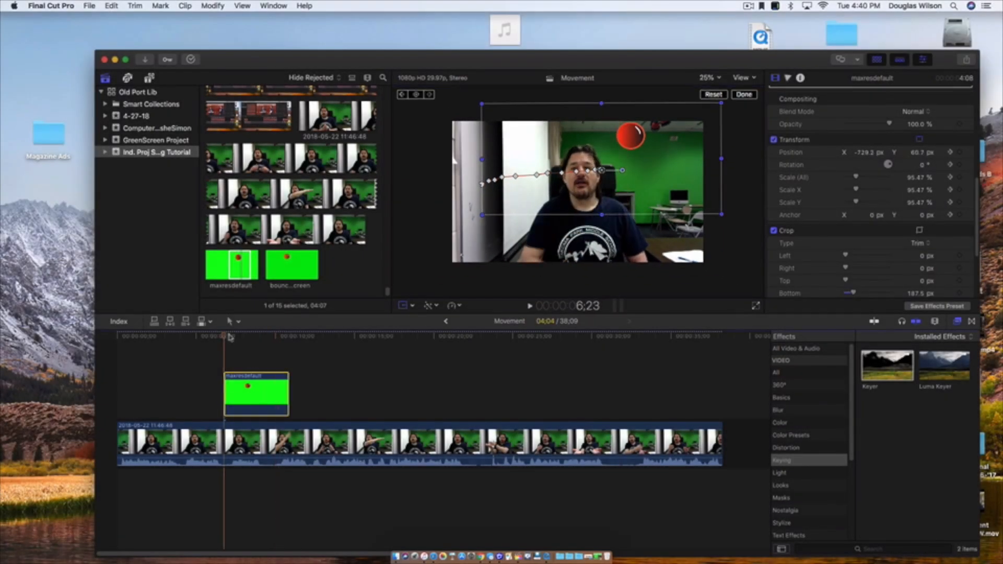
click(300, 342)
drag(243, 338, 228, 338)
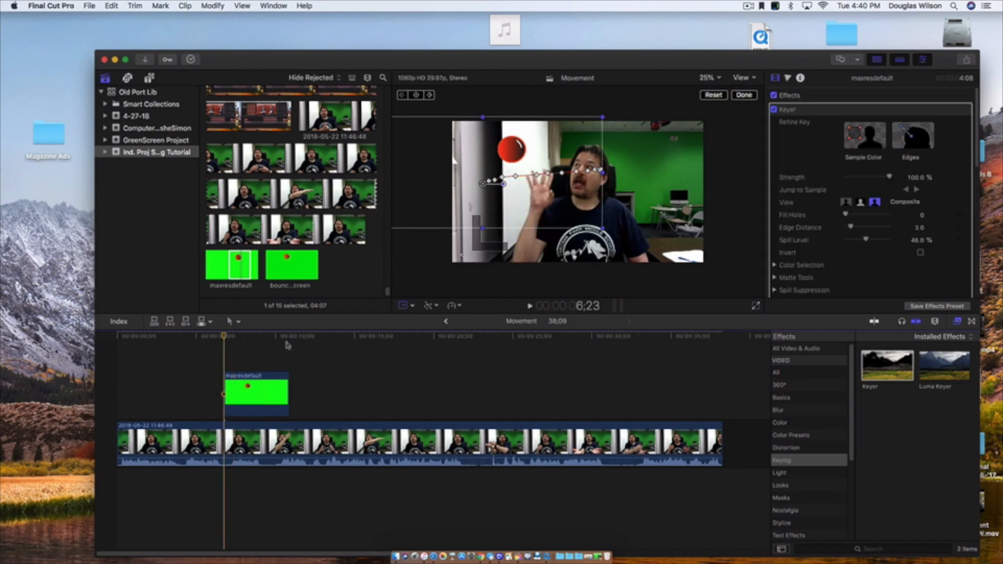
click(742, 96)
key(space)
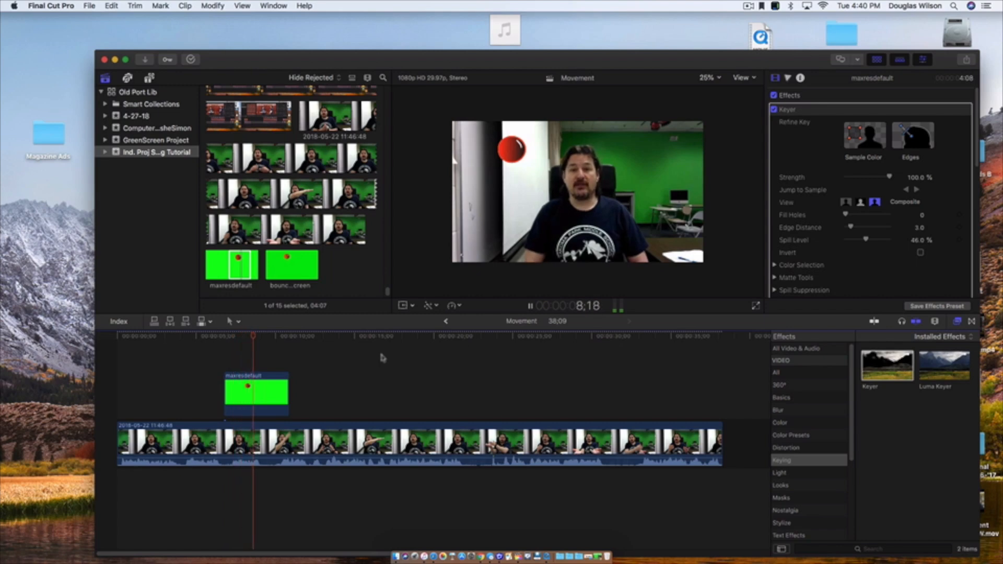
key(space)
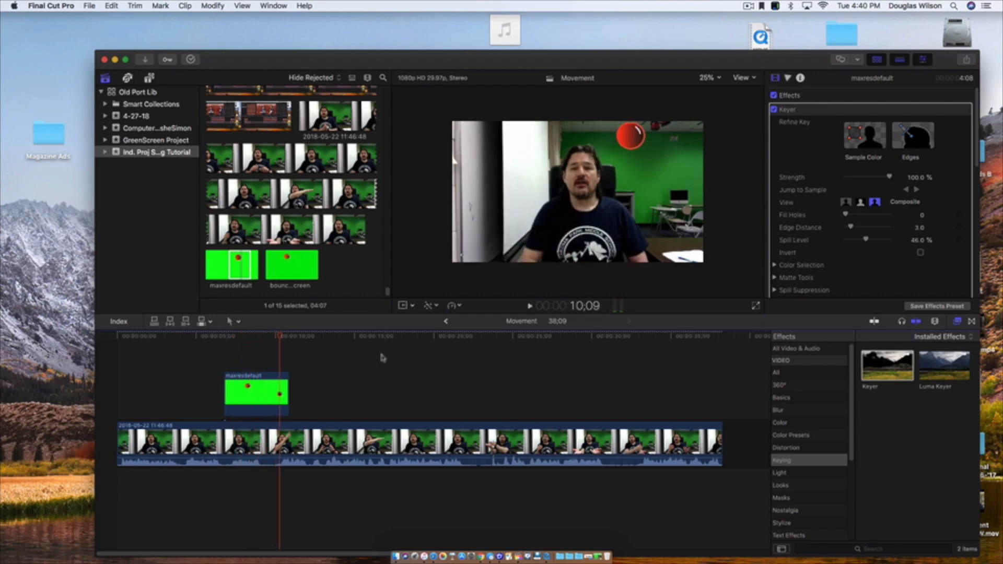
- Extend the end of the ball clip to a length of 15;21 and go to the second hand swipe near 16;06
drag(287, 386, 470, 386)
drag(281, 343, 367, 349)
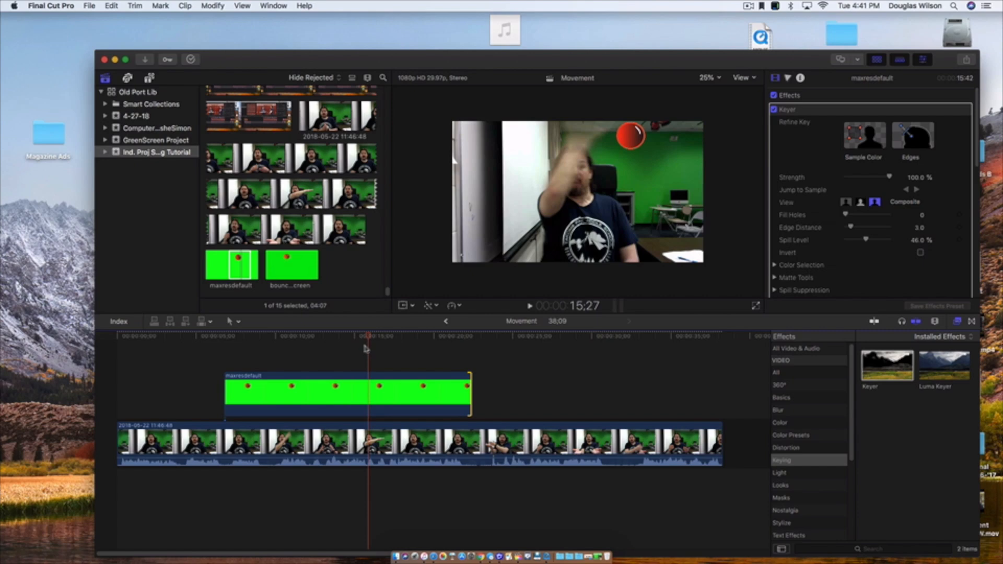
drag(366, 348, 368, 349)
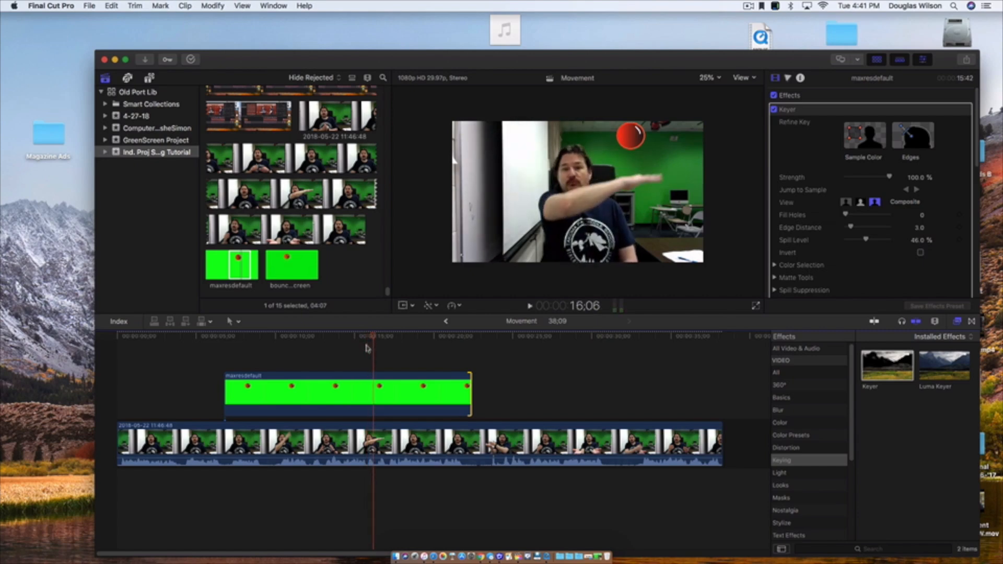
- Step through the second swipe to 15;27 and add a Transform keyframe to the ball clip there
click(361, 339)
key(Right)
key(Right)
key(Right)
key(Right)
key(Right)
key(Right)
key(Right)
key(Right)
key(Right)
key(Right)
key(Right)
key(Right)
key(Right)
key(Right)
key(Right)
key(Right)
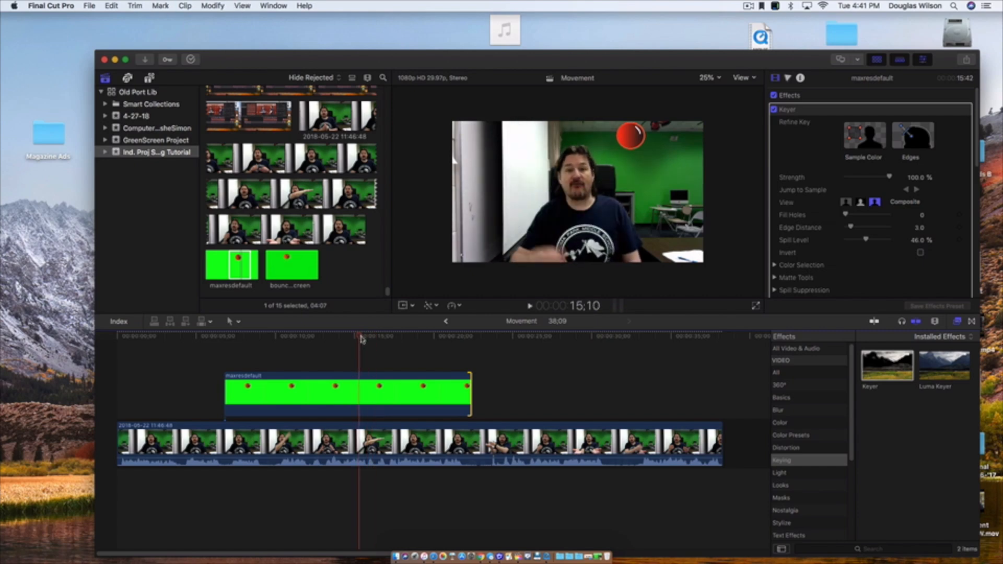
key(Right)
key(Right)
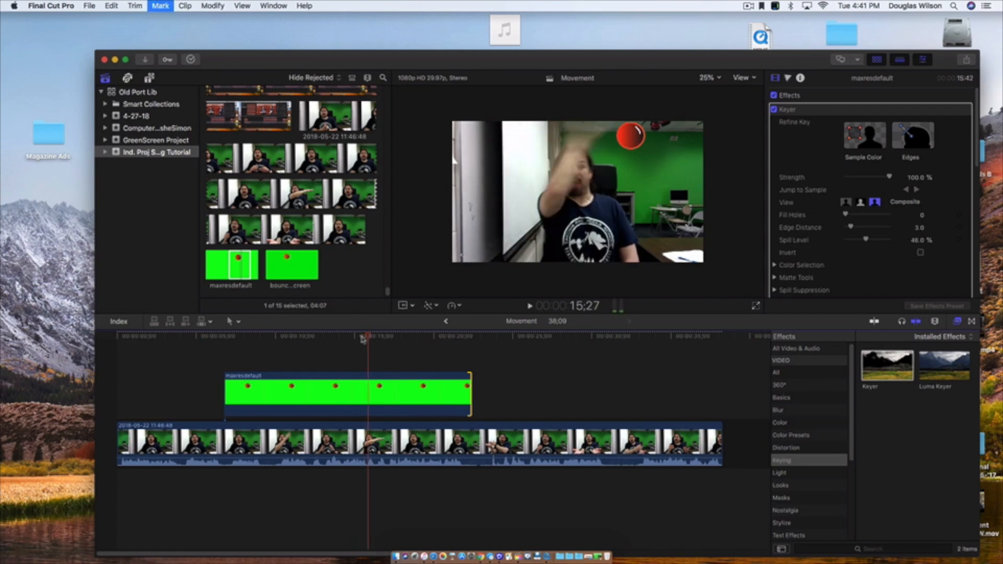
key(Right)
key(Left)
key(Right)
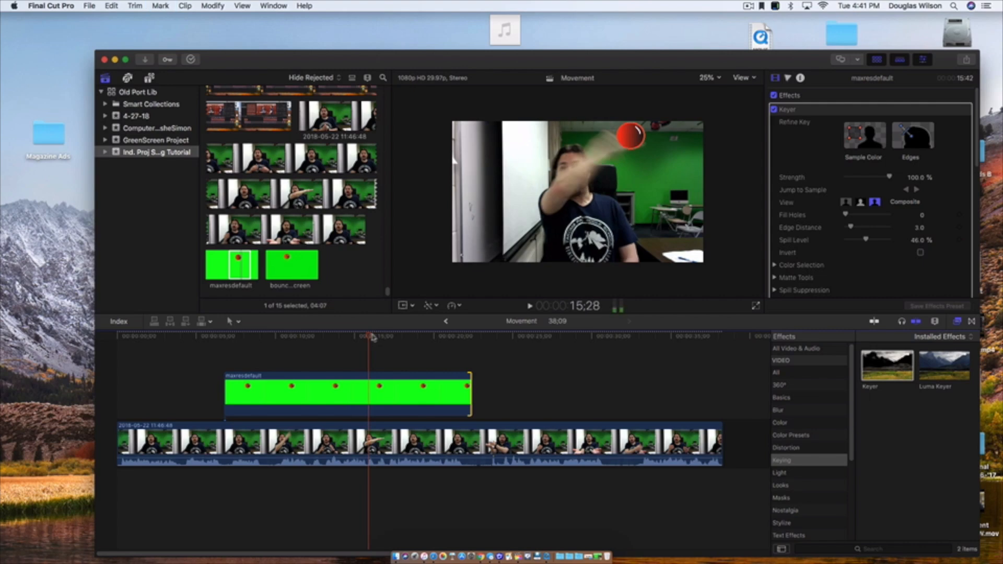
key(Left)
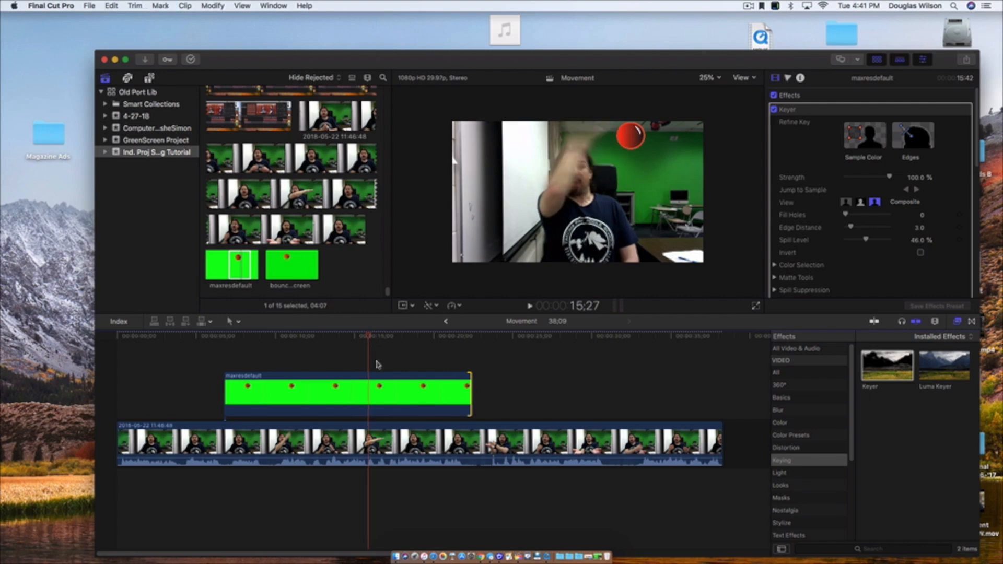
click(412, 306)
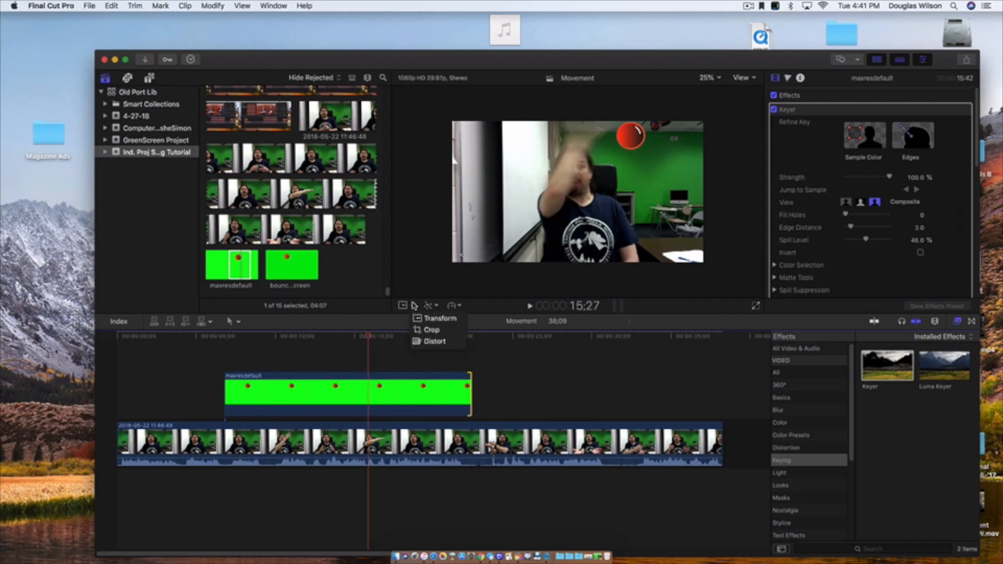
click(433, 318)
click(418, 97)
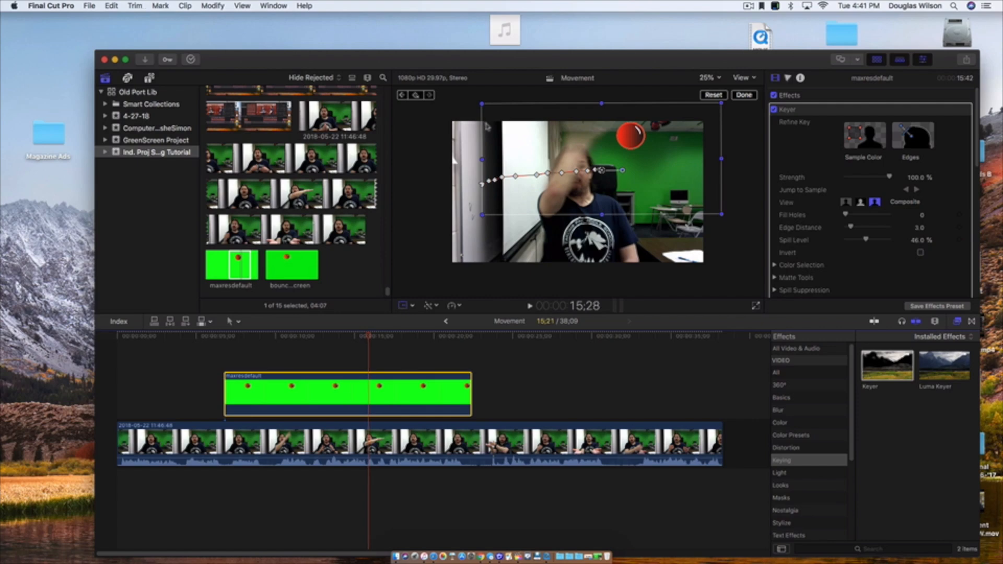
- From 15;28 to 16;04, move the ball frame by frame with the swiping arm until it leaves the picture
drag(564, 140, 640, 151)
key(Right)
key(Right)
key(Right)
key(Right)
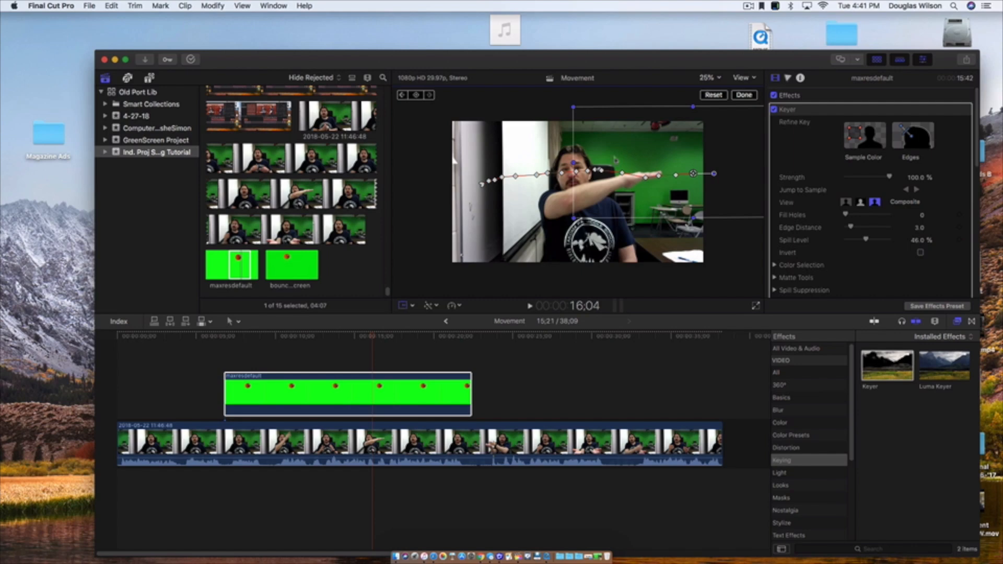
- Finish the Transform edit and play back from 13;15 and from before the ball clip to review both swipes
click(331, 336)
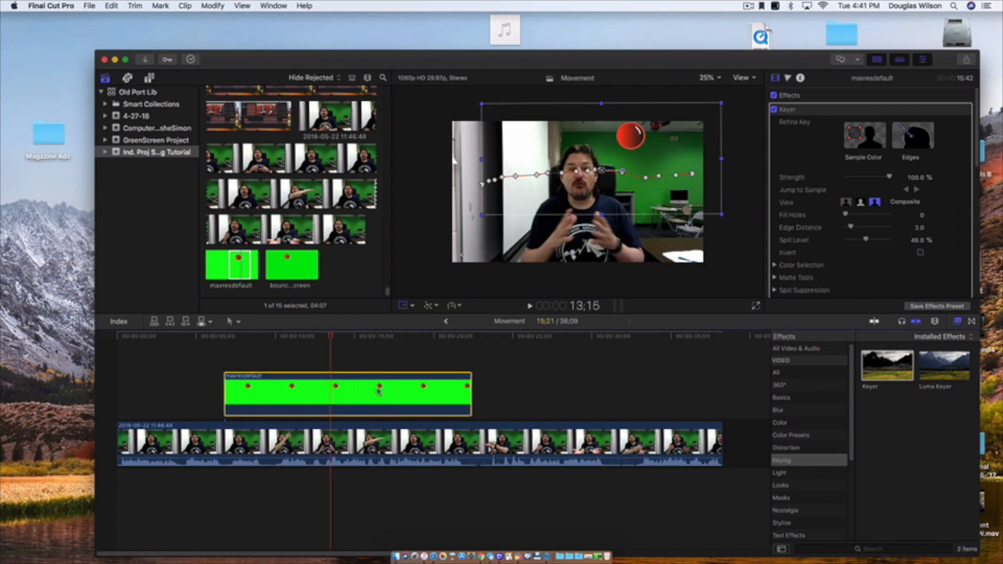
key(shift+t)
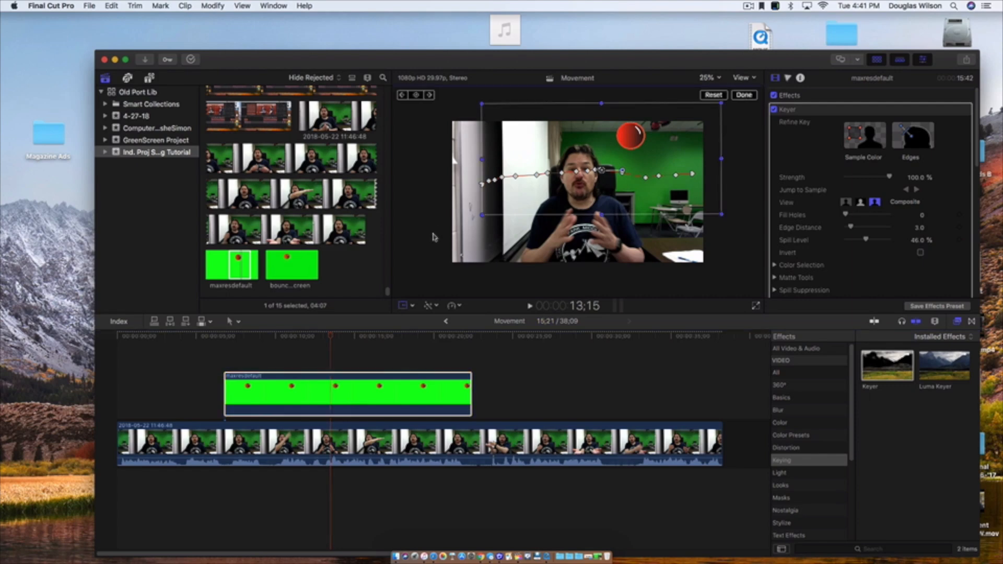
click(753, 96)
key(space)
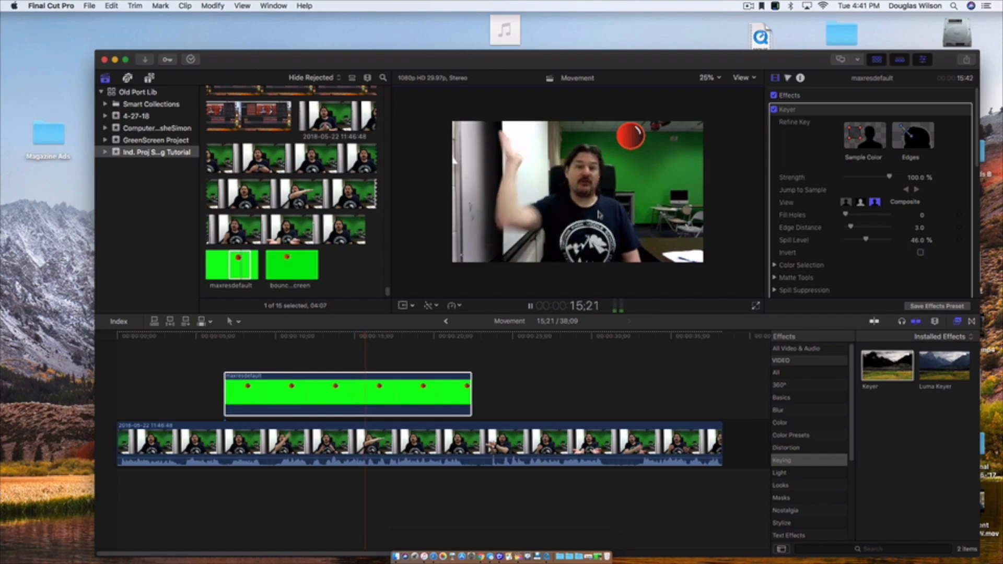
click(233, 338)
click(210, 341)
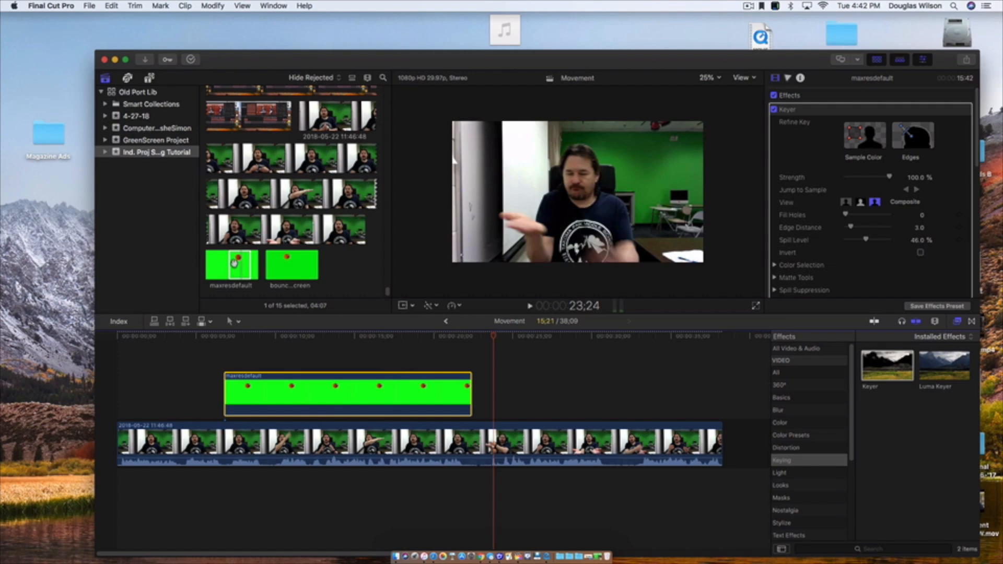
- Add a second ball clip with the Keyer effect above the video at 24;02 and trim 202 px off its bottom
drag(234, 264, 506, 396)
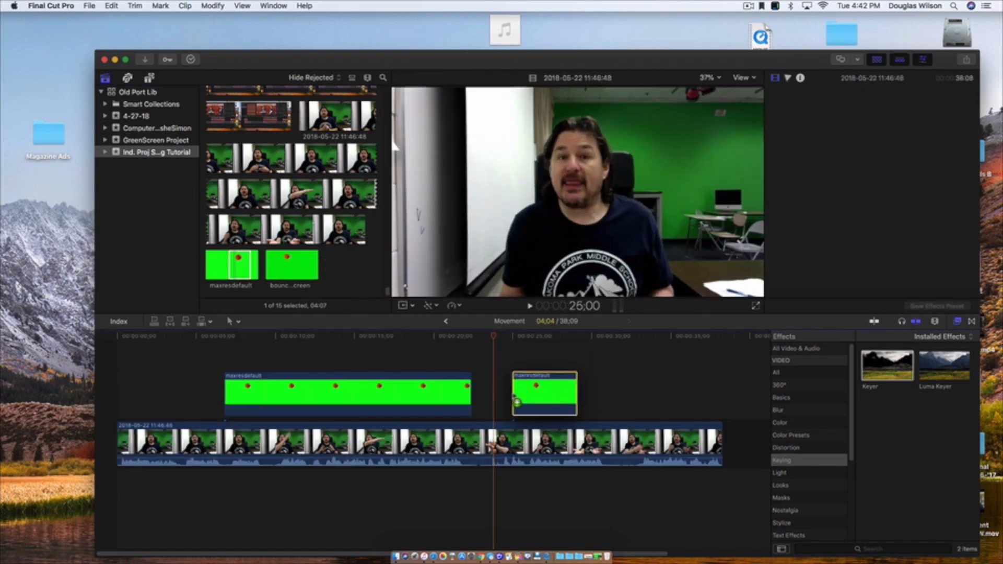
drag(881, 369, 539, 399)
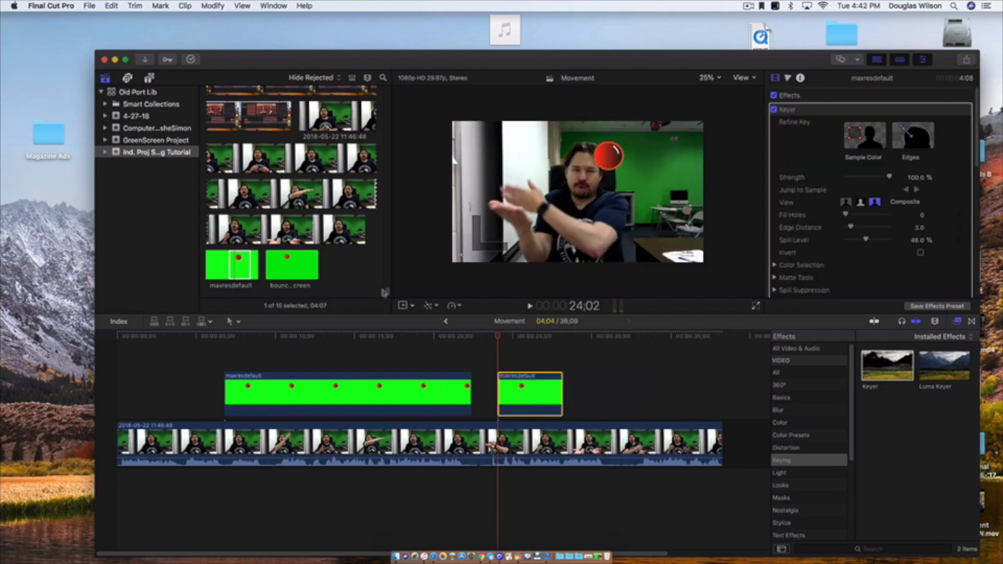
click(413, 307)
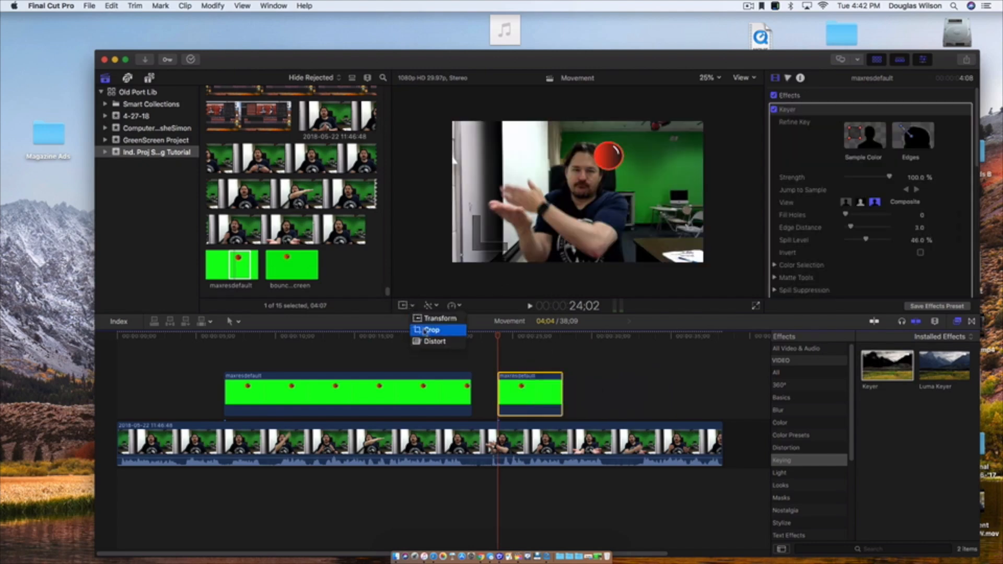
key(Return)
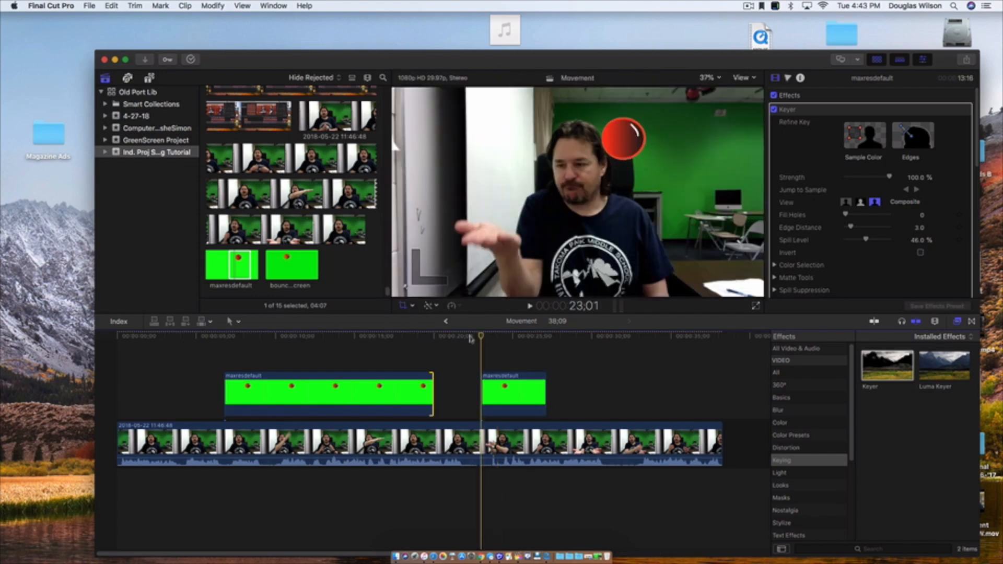
- At 23;01, set the viewer zoom to 25% and use Transform to place the second clip's ball on the open palm
click(413, 307)
click(426, 320)
click(709, 77)
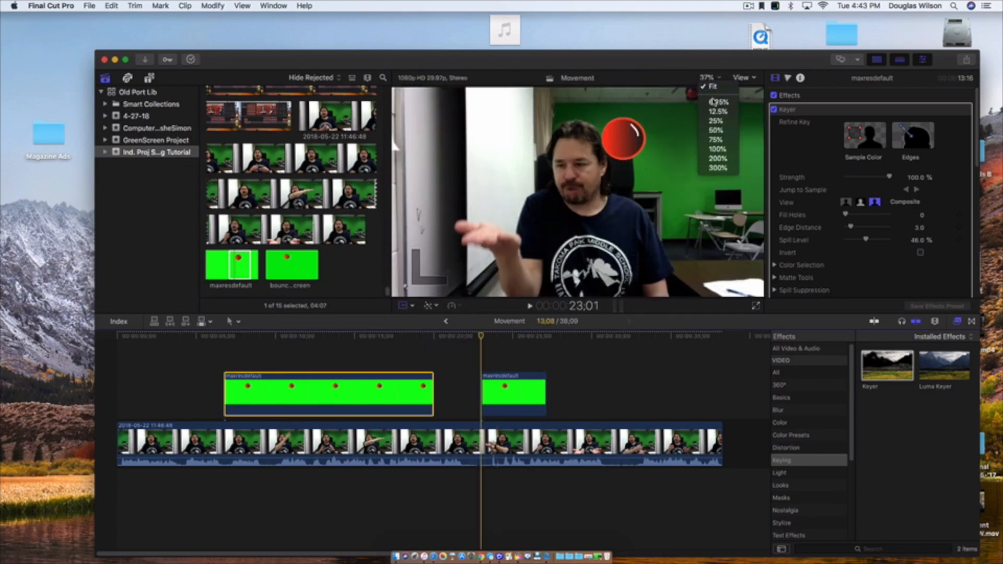
click(700, 128)
click(501, 395)
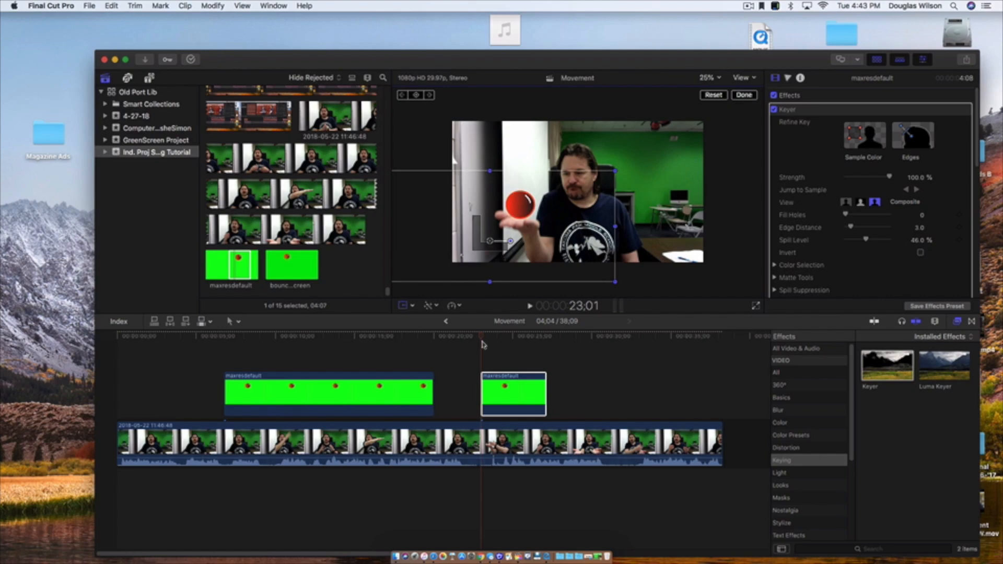
- At 23;05, raise the ball to follow the open palm and set the viewer zoom to 100%, framed on the hand
drag(490, 241, 489, 238)
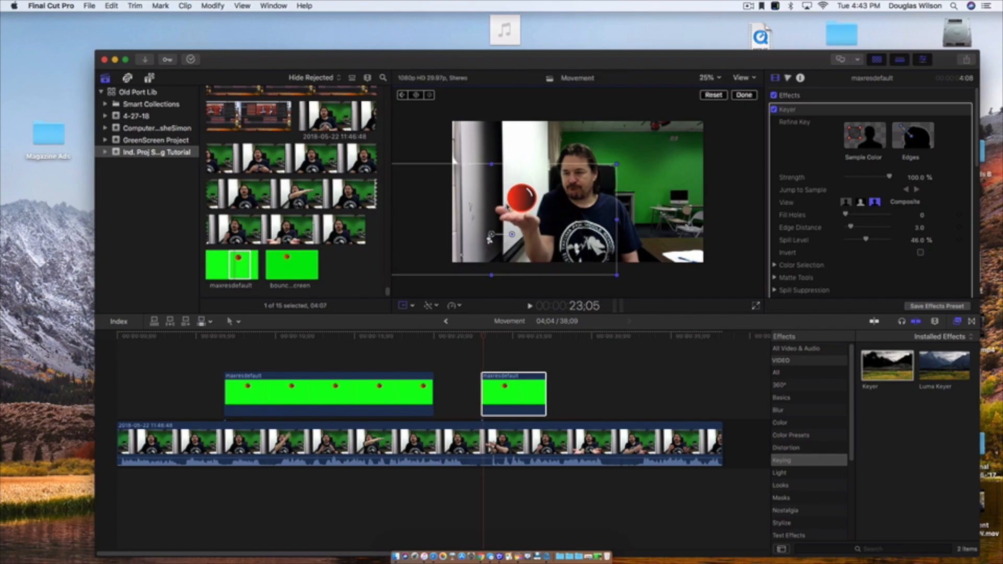
click(710, 78)
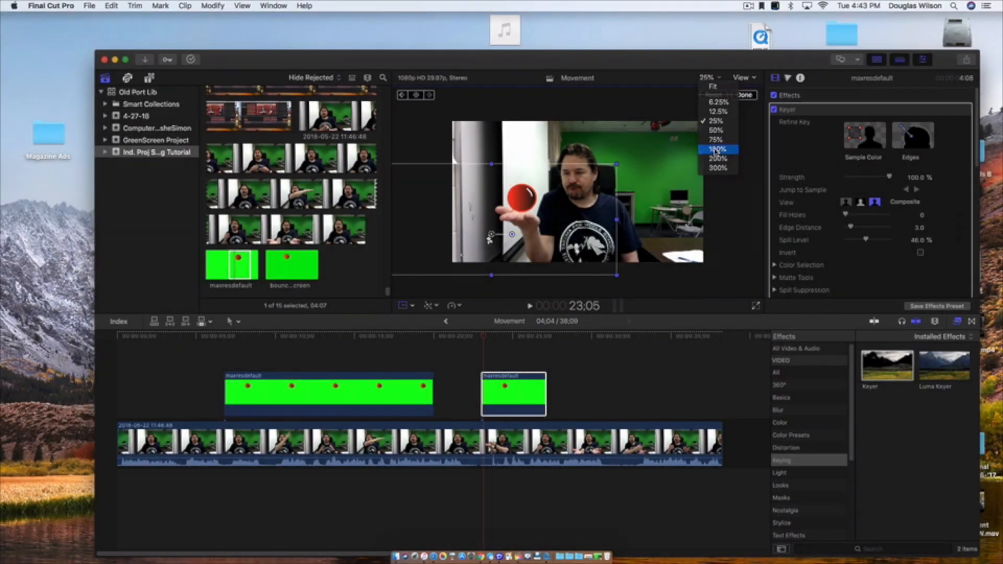
click(716, 151)
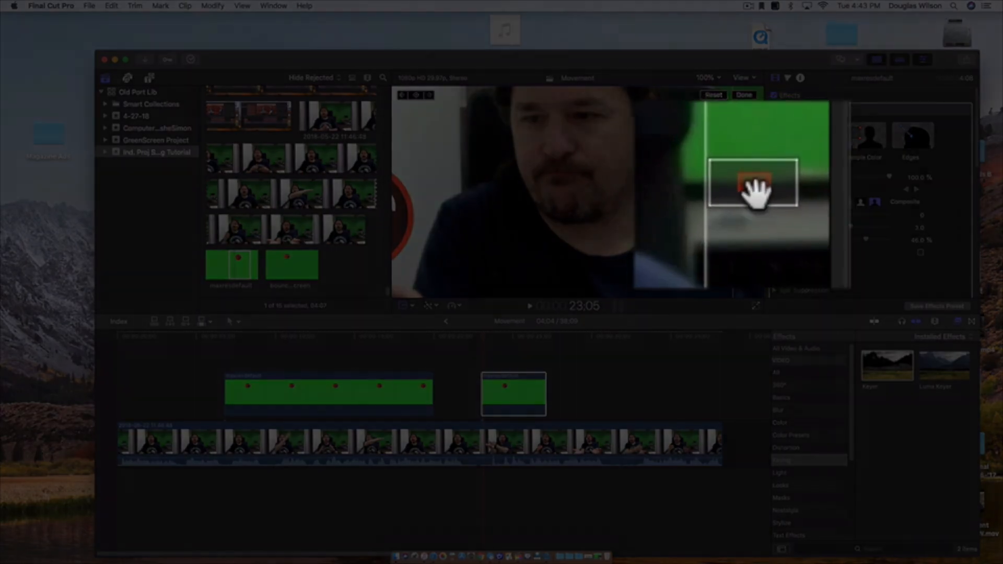
drag(745, 195, 736, 197)
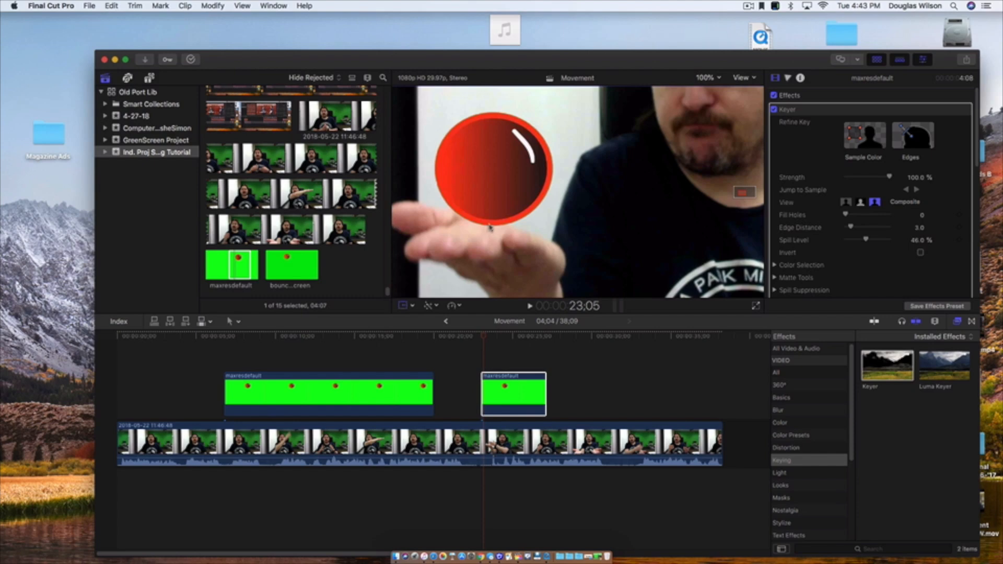
- From 23;05 to 23;09, move the ball frame by frame so it stays with the open palm
key(Right)
drag(496, 217, 487, 270)
key(Right)
key(Right)
key(Right)
- Continue frame by frame from 23;09 to 23;26, adjusting the ball's position to keep it on the moving palm
key(Right)
key(Right)
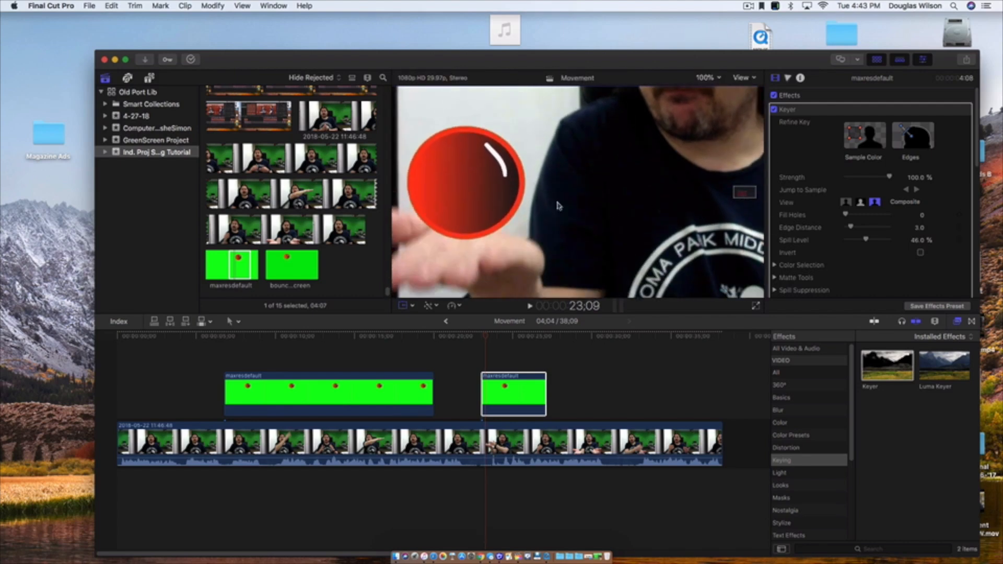
drag(478, 218, 490, 172)
key(Right)
key(Right)
key(Right)
key(Right)
key(Right)
key(Right)
key(Right)
key(Right)
key(Right)
key(Right)
drag(490, 173, 496, 219)
key(Right)
key(Right)
key(Right)
key(Right)
key(Right)
- Set the viewer zoom to 25%, move the ball off with the swiping hand from 23;26 until it leaves the picture, and finish the Transform edit
click(708, 77)
click(715, 128)
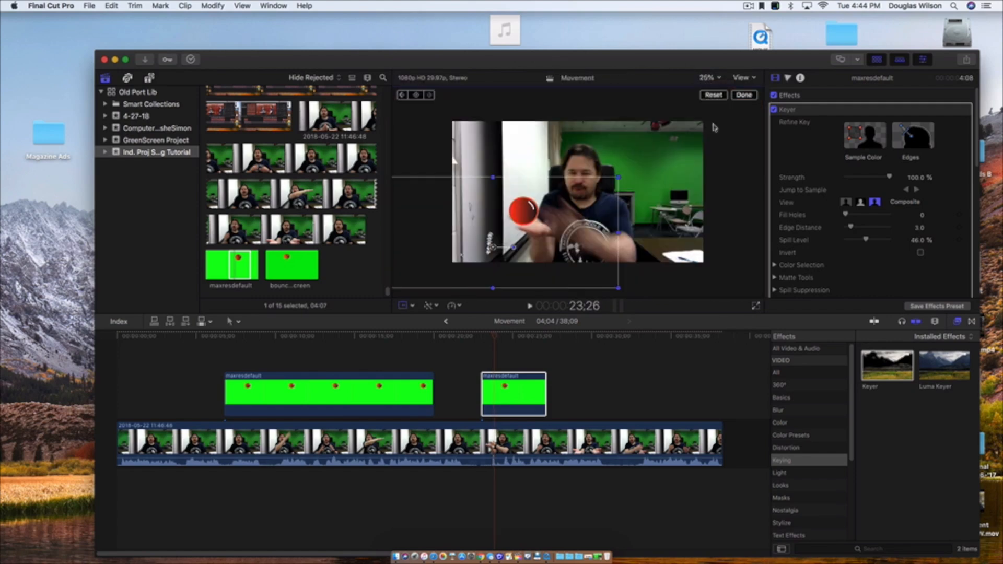
key(Right)
drag(525, 213, 512, 196)
key(Right)
drag(512, 196, 428, 147)
key(Right)
key(Right)
key(Right)
key(Right)
key(Right)
click(481, 345)
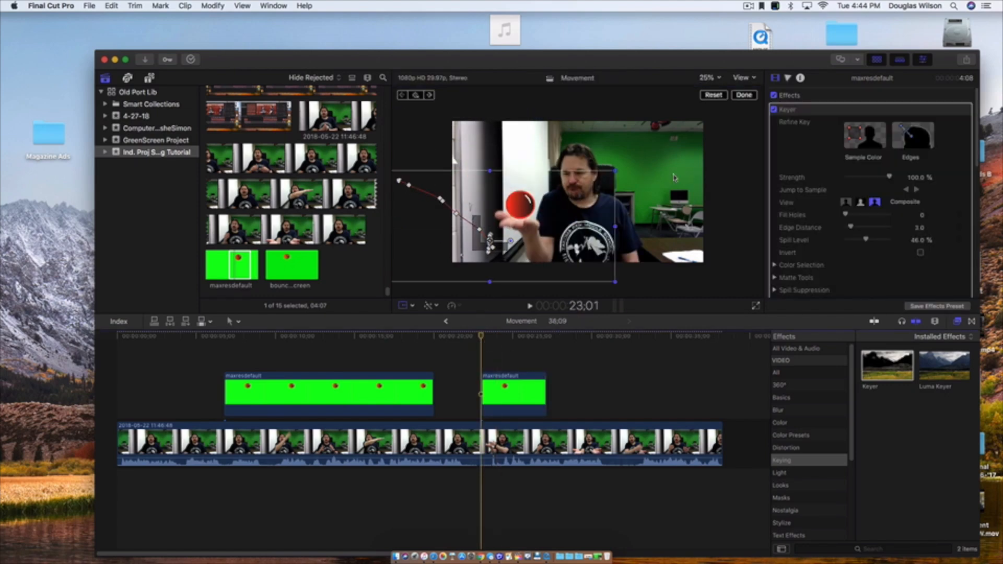
click(745, 95)
- Play the second ball clip back from 23;01 several times to review the ball being swiped off the palm
key(space)
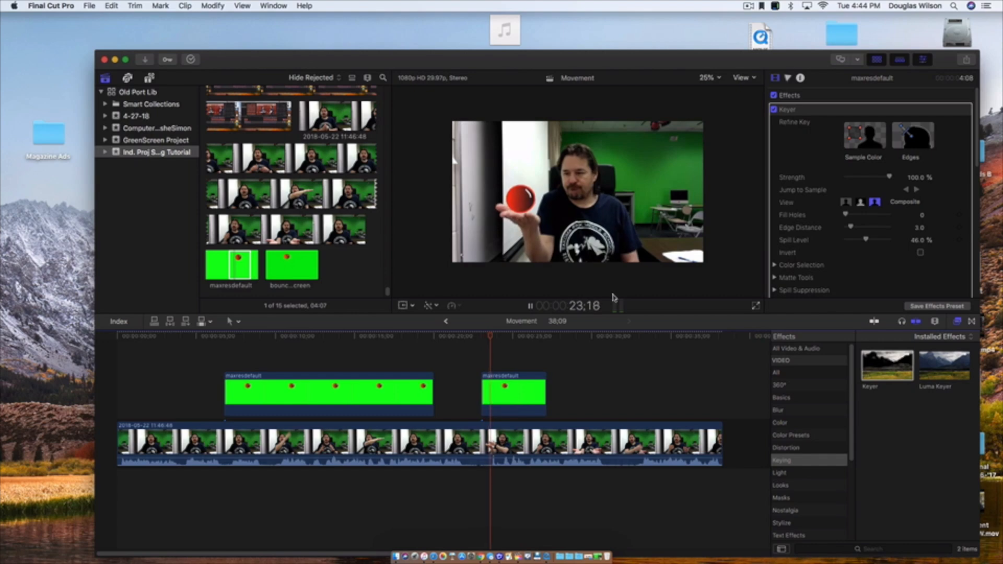
key(space)
click(477, 338)
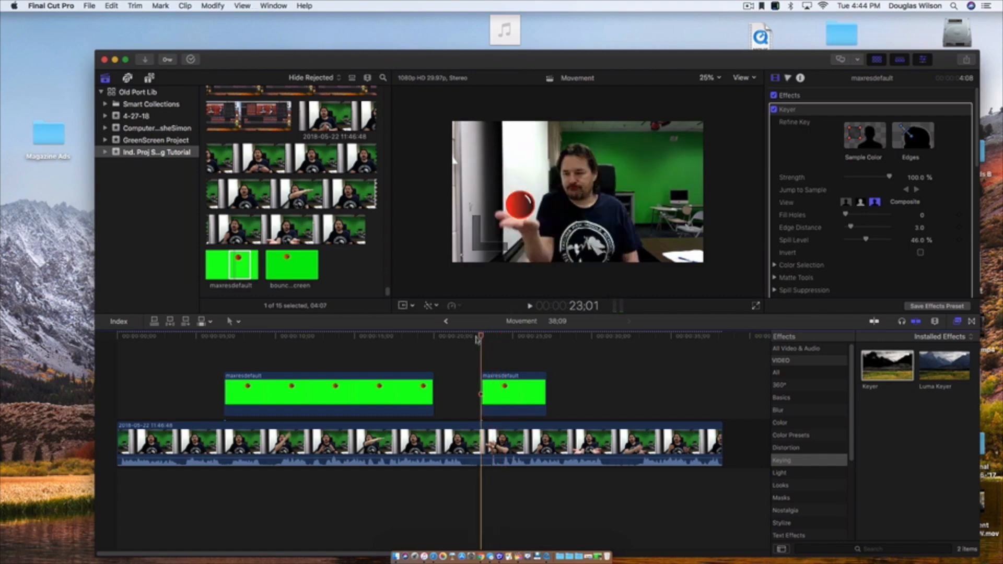
key(space)
key(space)
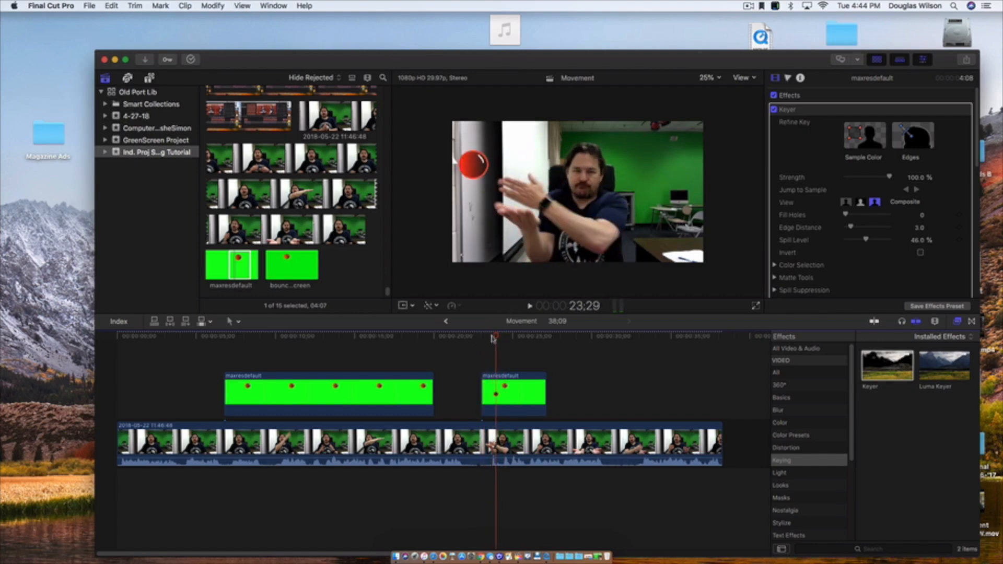
click(481, 339)
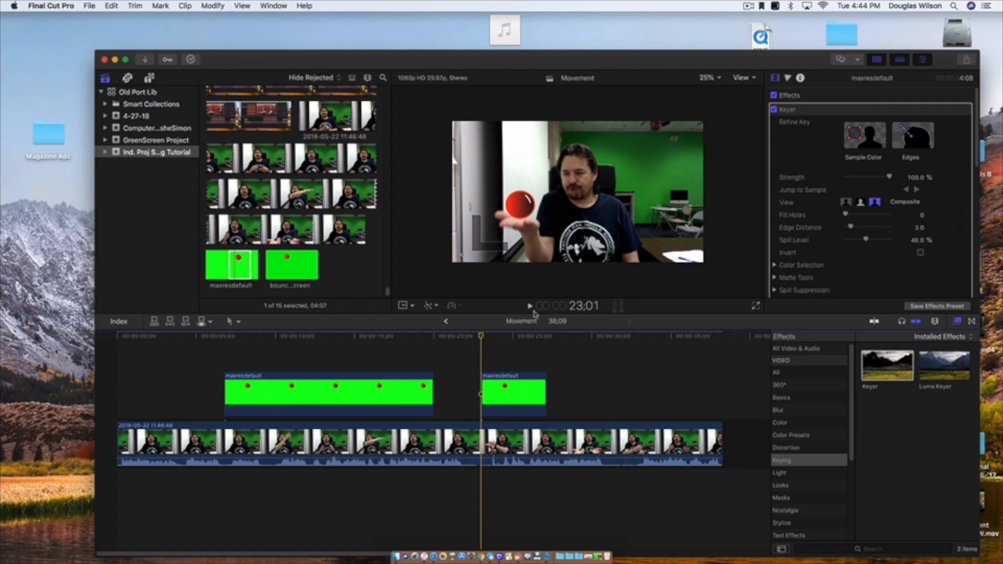
key(space)
key(space)
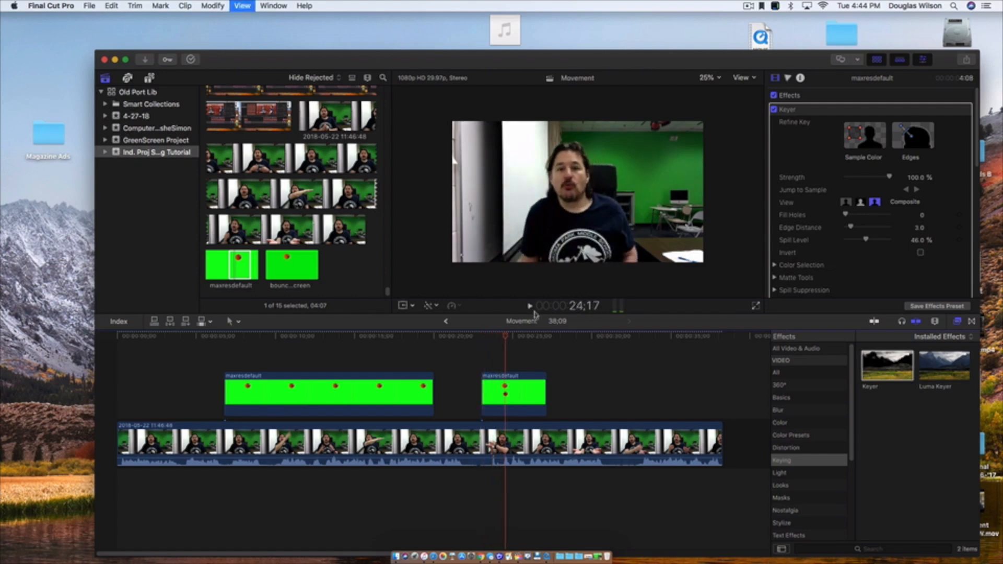
- Add a third ball clip above the video at 29;19, apply the Keyer effect to it and trim its bottom edge
drag(523, 340, 586, 341)
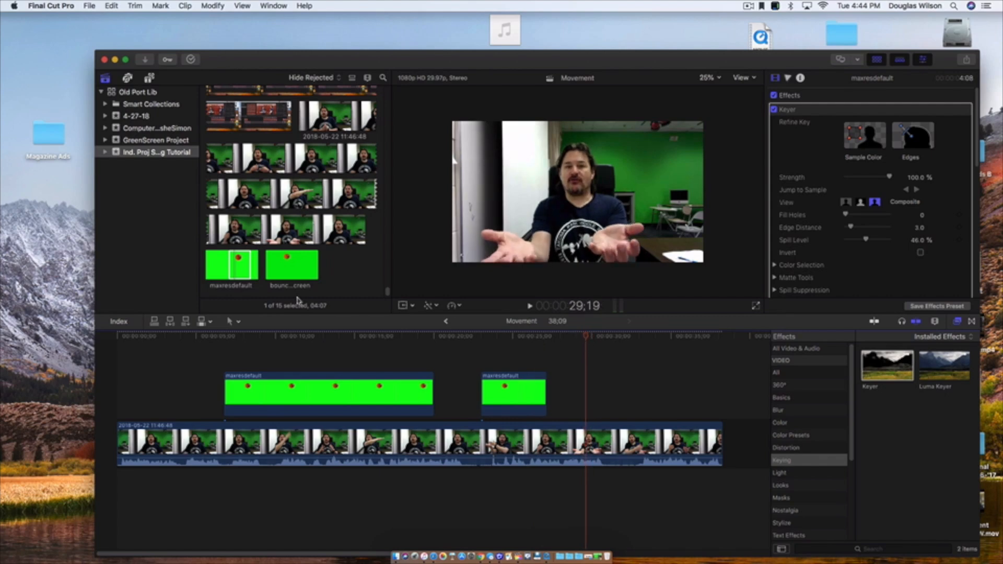
drag(243, 264, 347, 269)
drag(579, 345, 578, 343)
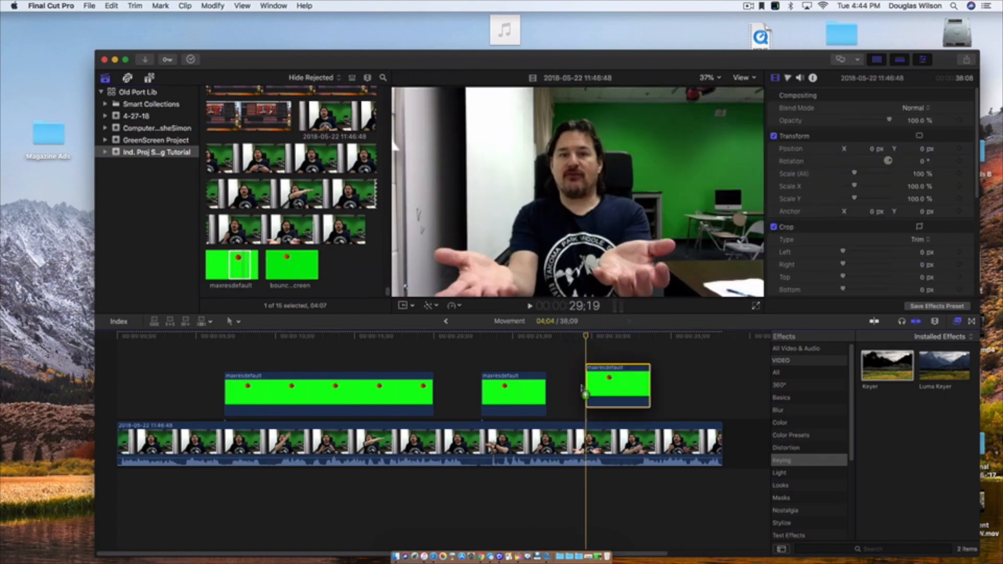
drag(868, 369, 611, 394)
click(423, 331)
drag(579, 263, 580, 228)
- Start the third clip at 30;17 and use Transform to set its ball's starting position outside the picture
click(412, 306)
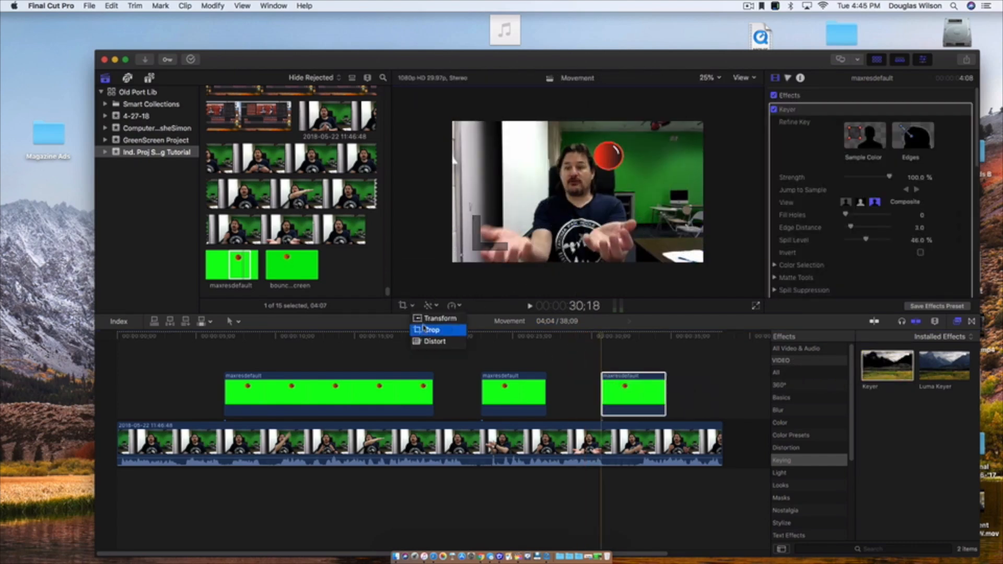
click(431, 318)
click(623, 402)
drag(612, 162, 516, 234)
drag(606, 193, 629, 181)
drag(520, 225, 512, 240)
drag(620, 196, 629, 190)
drag(511, 233, 513, 231)
click(431, 319)
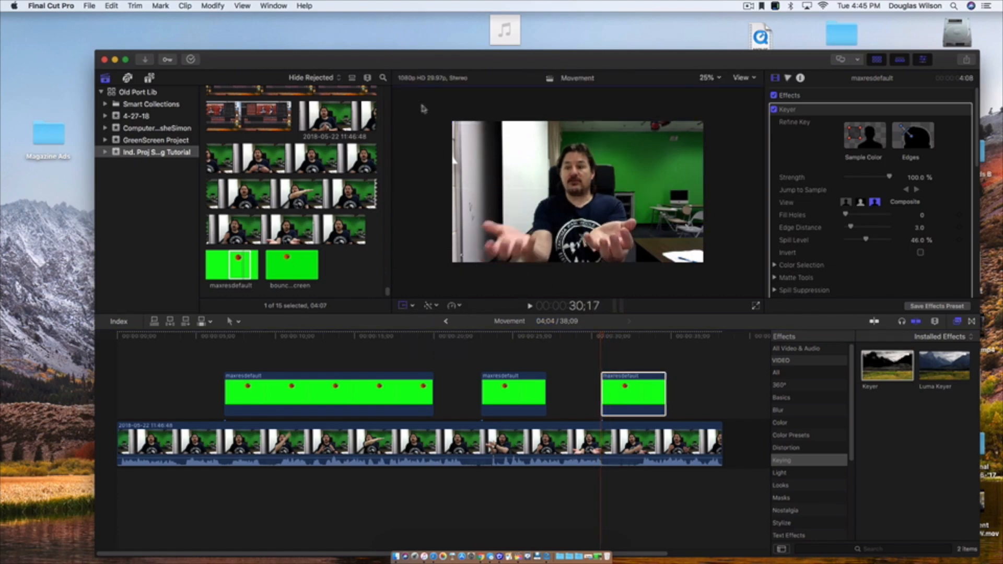
- From 30;17 on, move the third clip's ball frame by frame into the picture above the open hands, and play back the result
key(Right)
key(Right)
drag(541, 245, 640, 286)
key(Right)
key(Right)
key(Right)
key(Right)
key(Right)
key(Right)
key(Right)
key(Right)
key(Right)
key(Right)
key(Right)
key(Right)
key(Right)
key(Right)
key(Right)
key(Right)
key(Right)
key(Right)
key(Right)
key(Right)
key(Right)
key(Right)
key(Right)
key(Right)
key(Right)
key(Right)
key(Right)
key(Right)
key(Right)
key(Right)
key(Right)
key(Right)
key(Right)
key(Right)
key(Right)
key(Right)
key(Right)
key(Right)
key(Right)
key(Right)
key(Right)
key(Right)
key(Right)
key(Right)
key(Right)
key(Right)
key(Right)
key(Right)
key(Right)
key(Right)
key(Right)
key(Right)
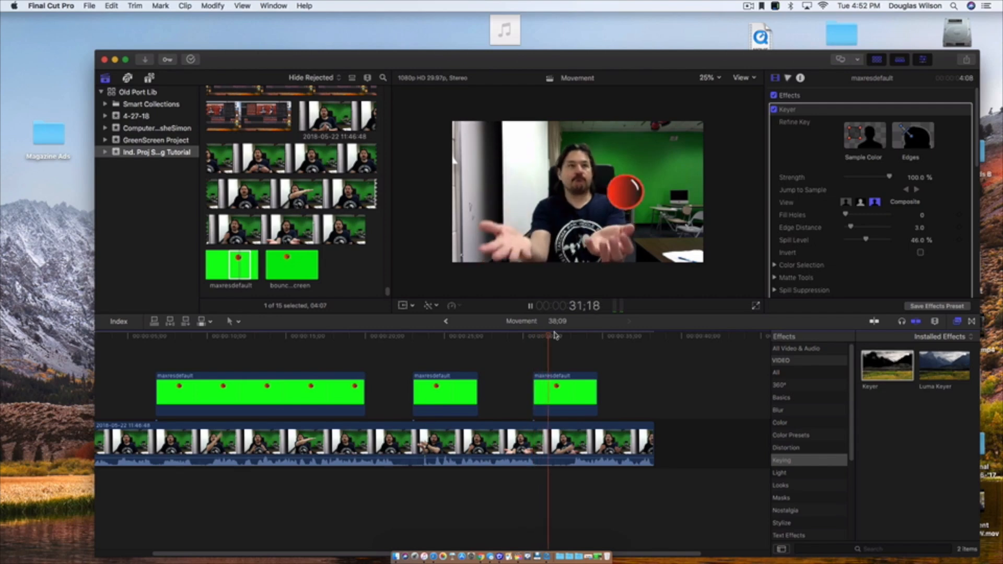
key(space)
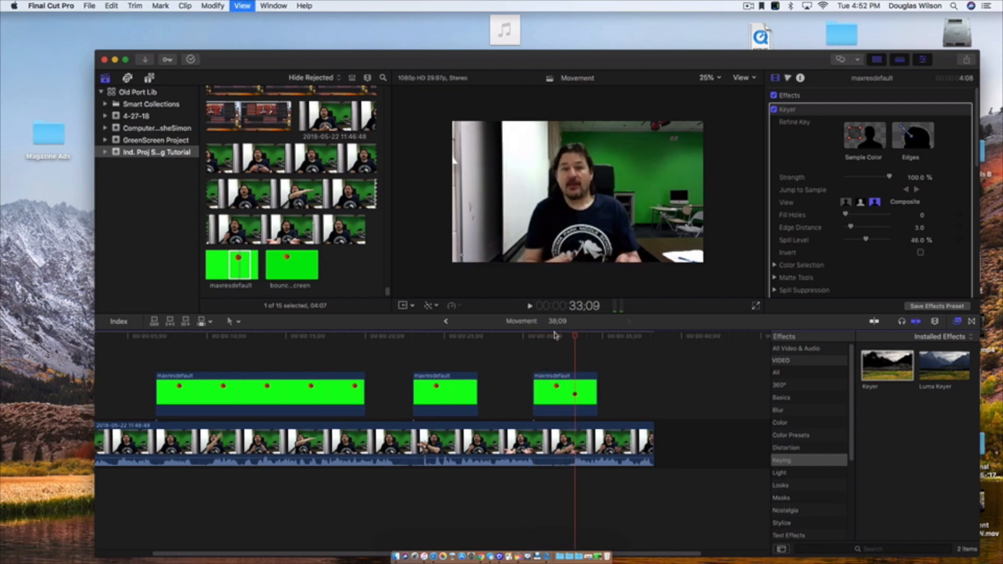